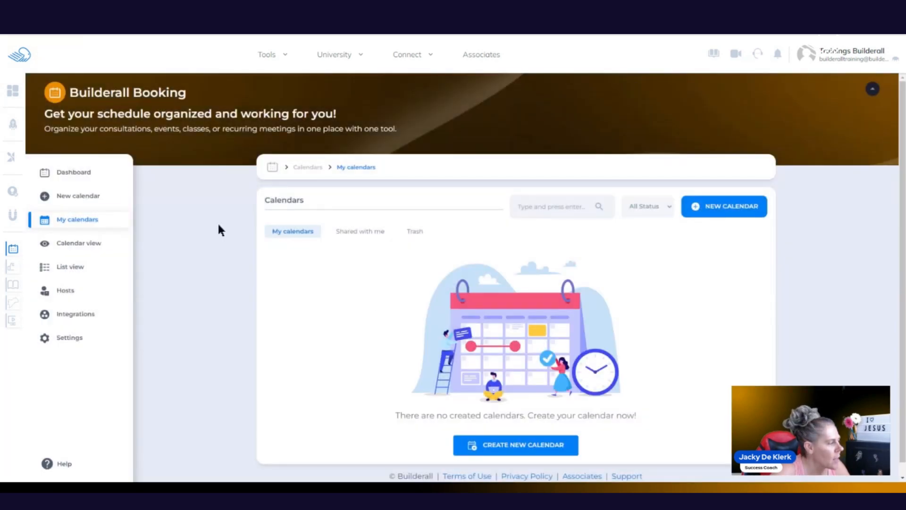
# Step: Start a new calendar and choose the Classroom calendar type
pyautogui.click(103, 200)
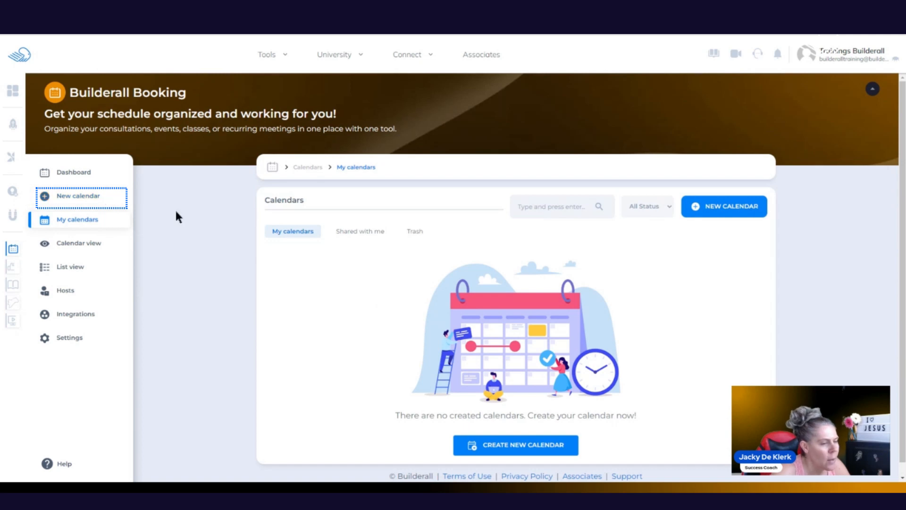
pyautogui.click(722, 212)
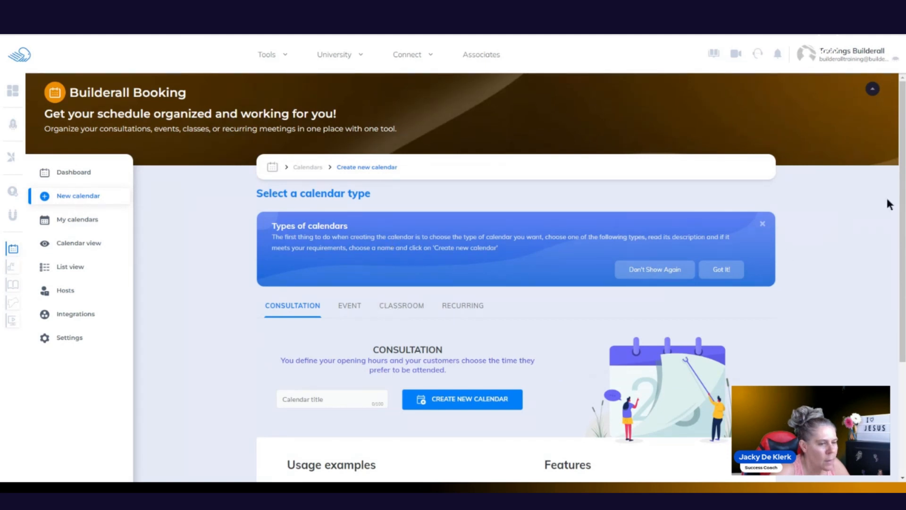
pyautogui.moveTo(901, 207); pyautogui.dragTo(902, 321)
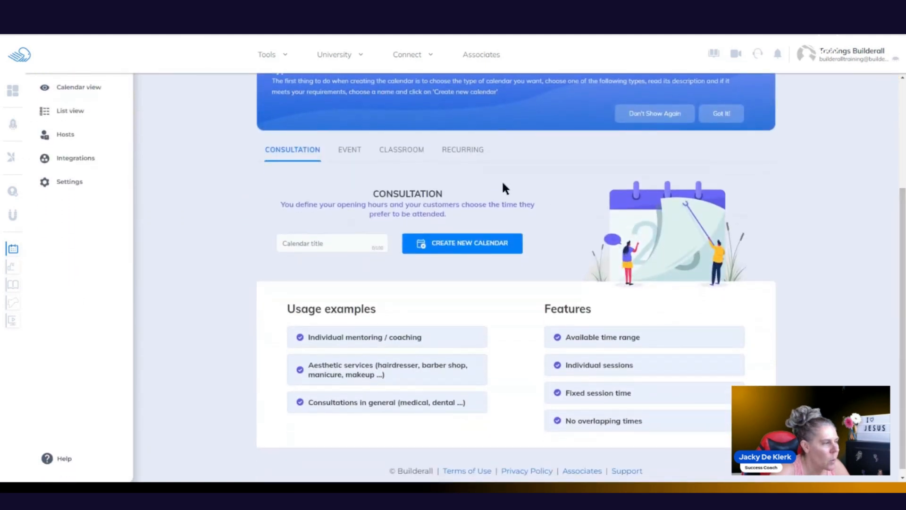
pyautogui.click(410, 151)
# Step: Enter 'Weekly Q&A Session' as the calendar title
pyautogui.click(331, 245)
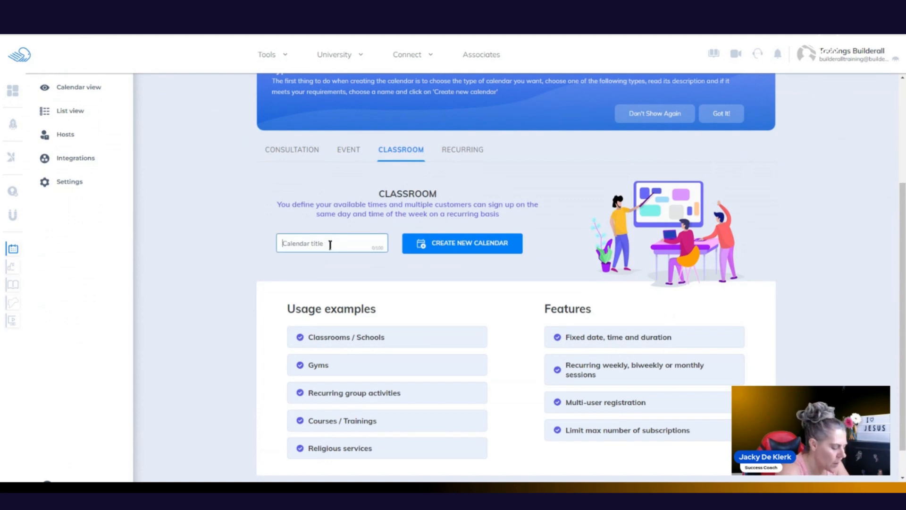
pyautogui.write('Weekly')
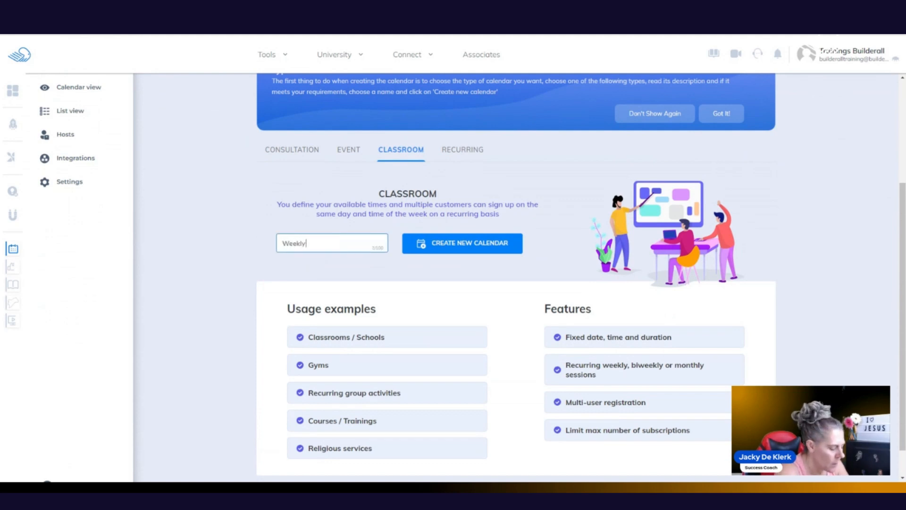
pyautogui.write(' Q&AS')
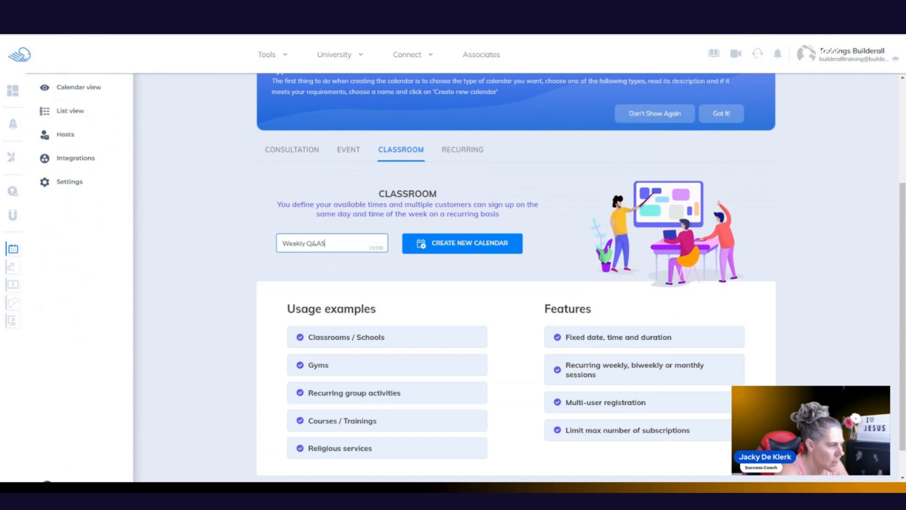
pyautogui.press('BackSpace')
pyautogui.write('Session')
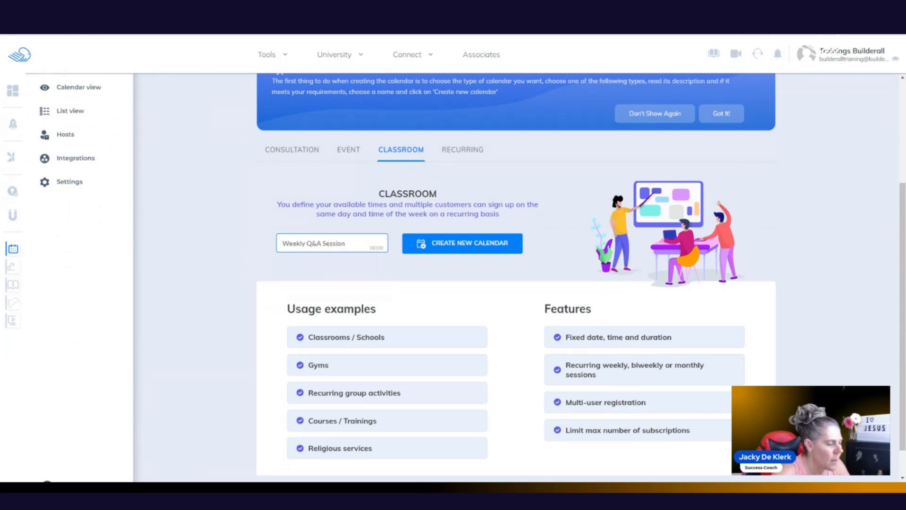
# Step: Create the Weekly Q&A Session calendar and paste in its prepared welcome description
pyautogui.click(439, 249)
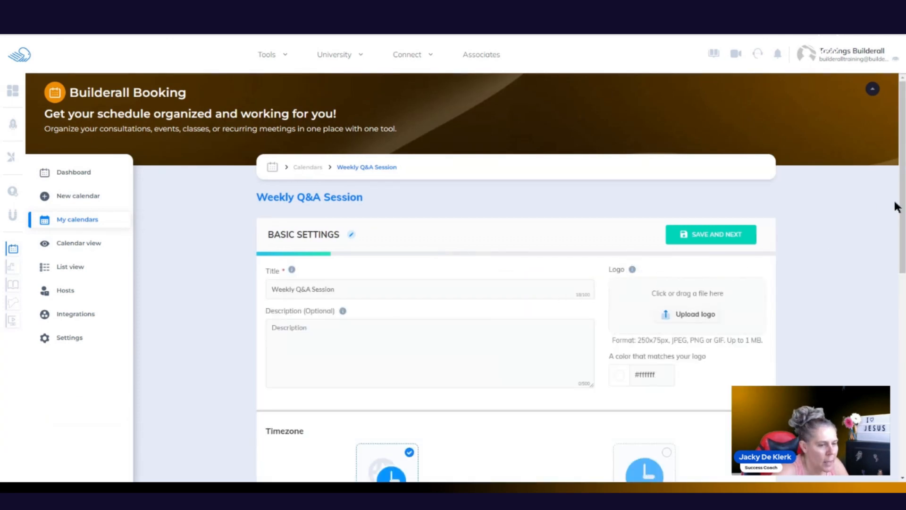
pyautogui.moveTo(902, 208); pyautogui.dragTo(902, 250)
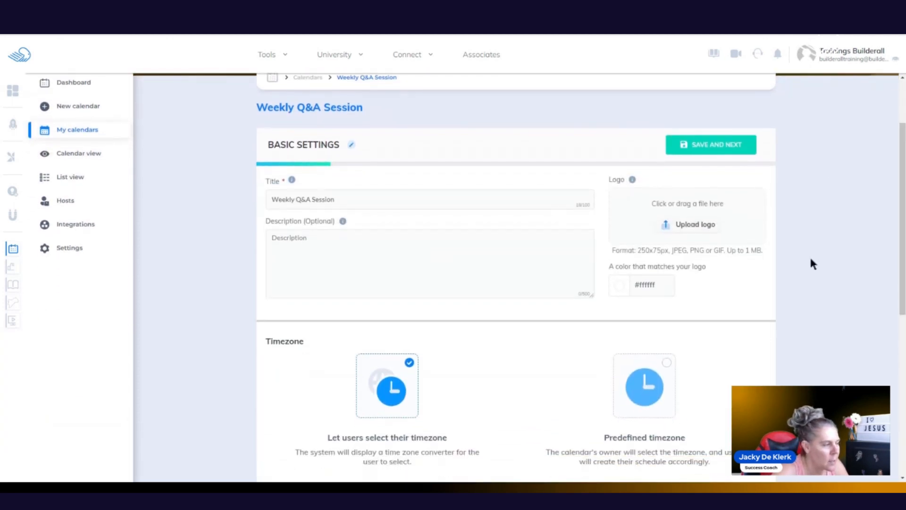
pyautogui.click(320, 239)
pyautogui.write('Welcome to the weekly q&a session. Please make sure to book for this session to get all your questions answered. No booking, no access.')
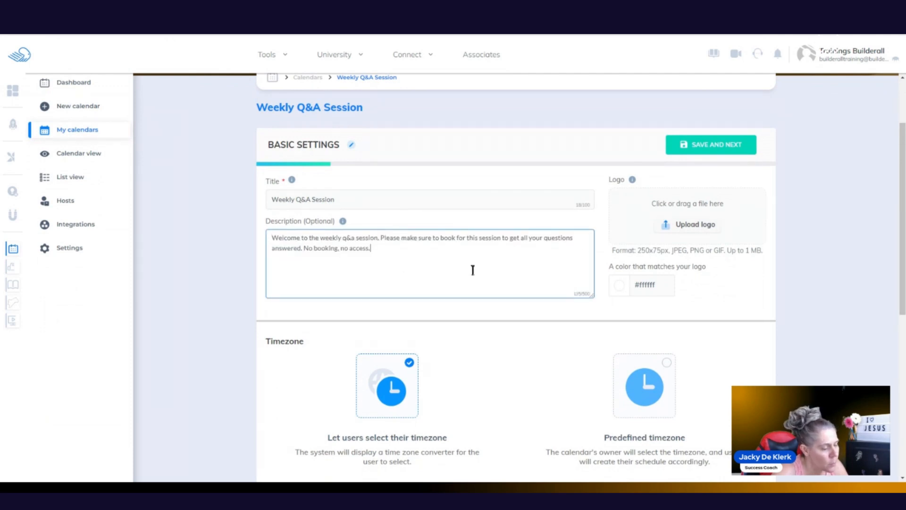
# Step: Upload a logo for the calendar and save the basic settings
pyautogui.click(692, 226)
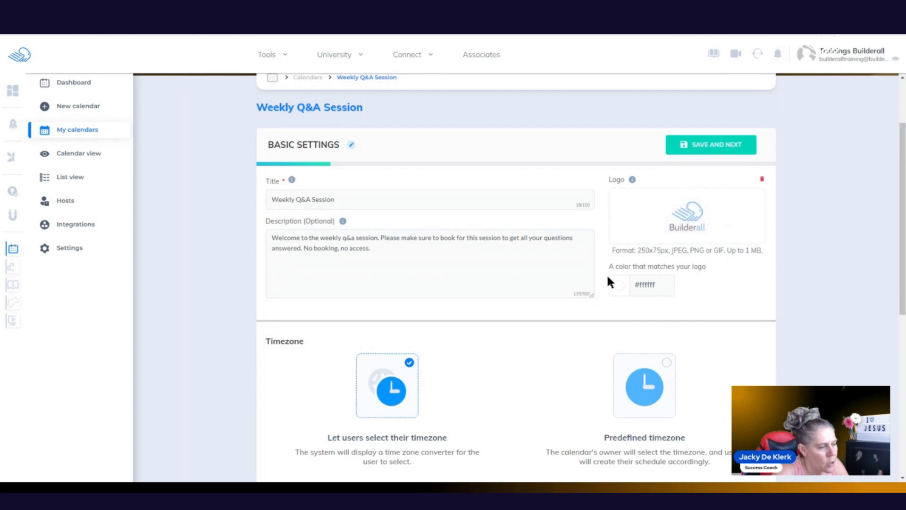
pyautogui.scroll(-3, 897, 259)
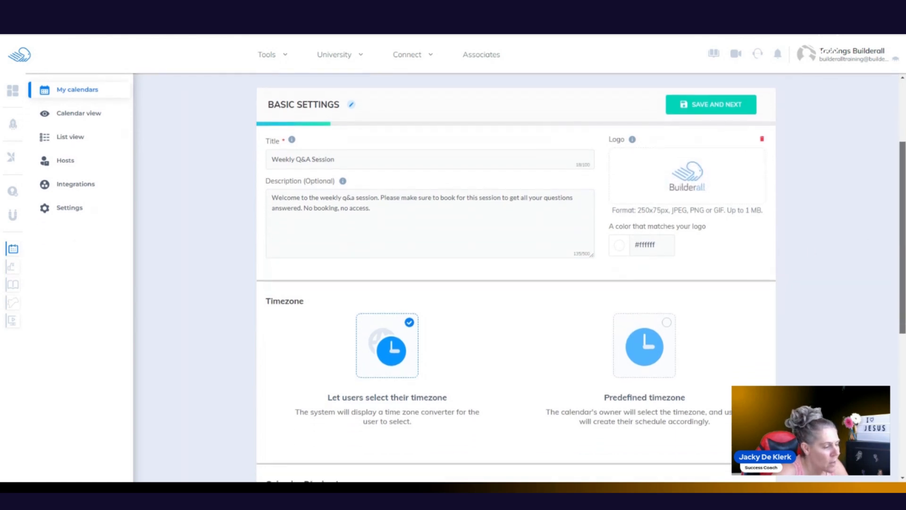
pyautogui.scroll(-1, 897, 260)
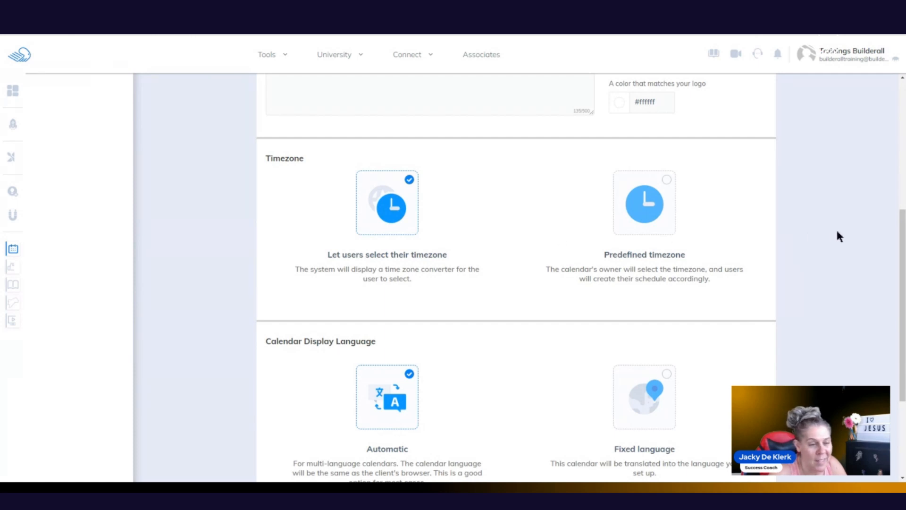
pyautogui.moveTo(902, 238); pyautogui.dragTo(903, 333)
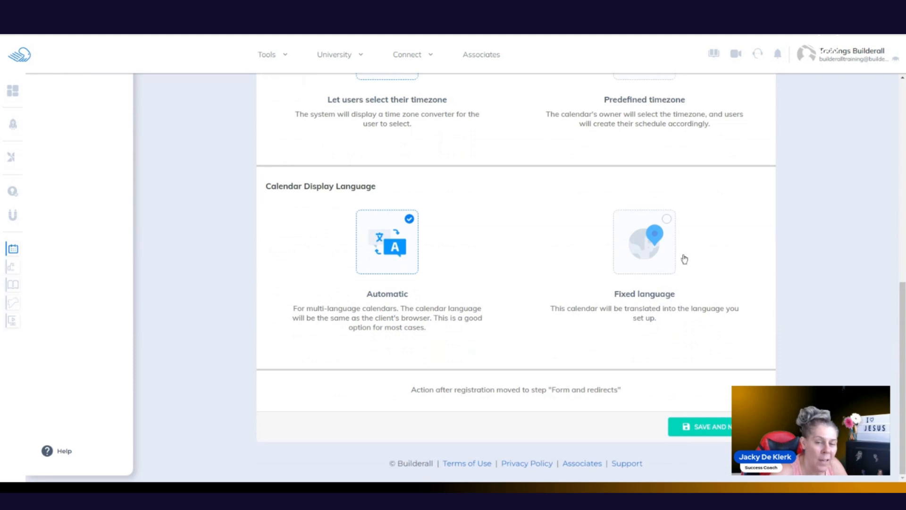
pyautogui.click(710, 427)
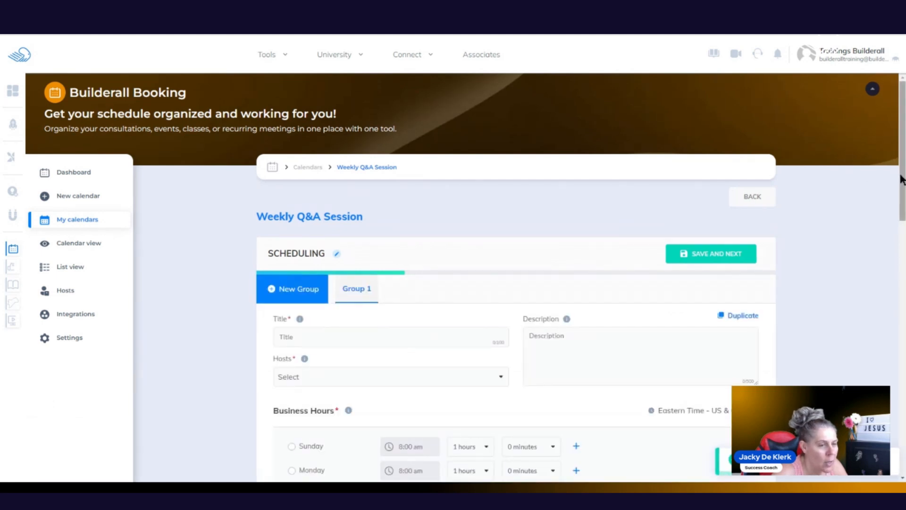
# Step: Title Group 1 'Beginners' and assign the account's host to it
pyautogui.moveTo(901, 178); pyautogui.dragTo(904, 219)
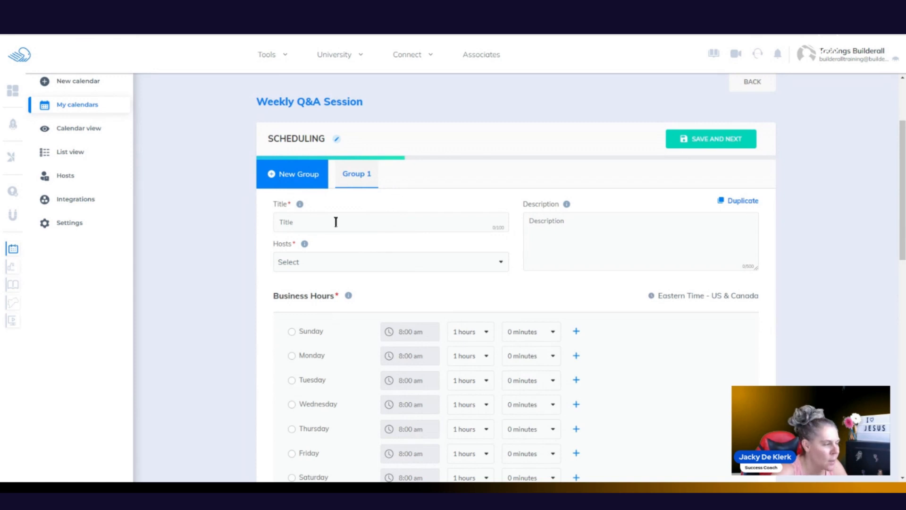
pyautogui.click(319, 223)
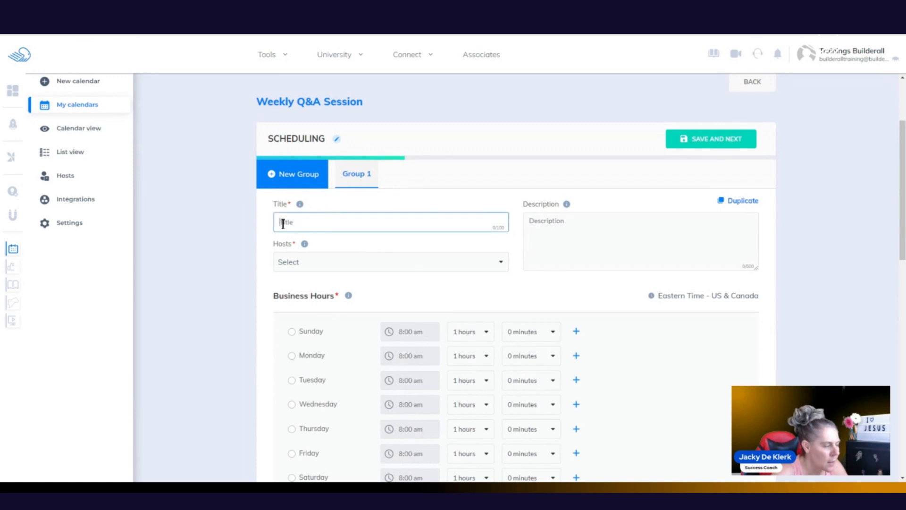
pyautogui.write('Beginners')
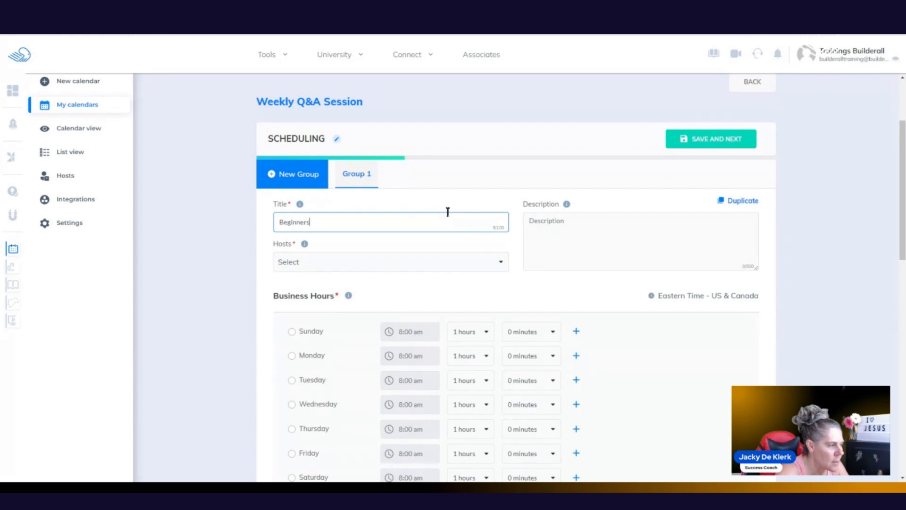
pyautogui.click(463, 262)
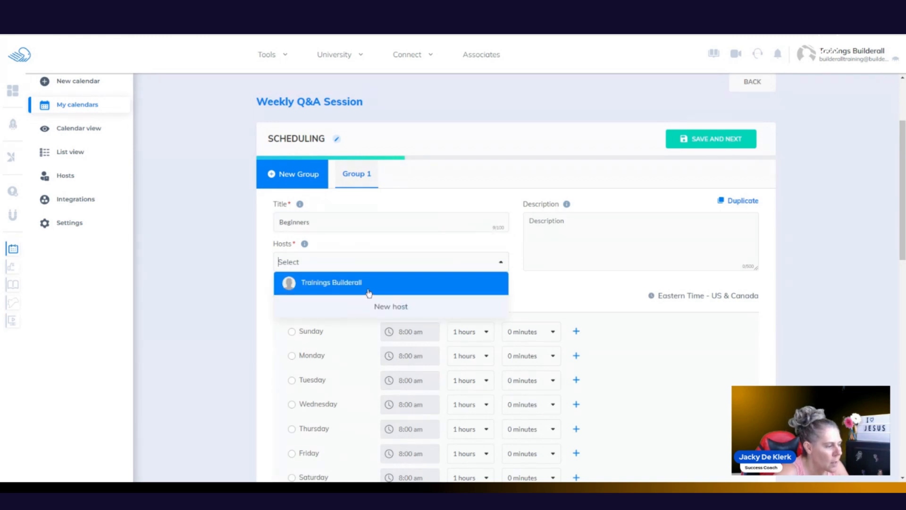
pyautogui.click(371, 282)
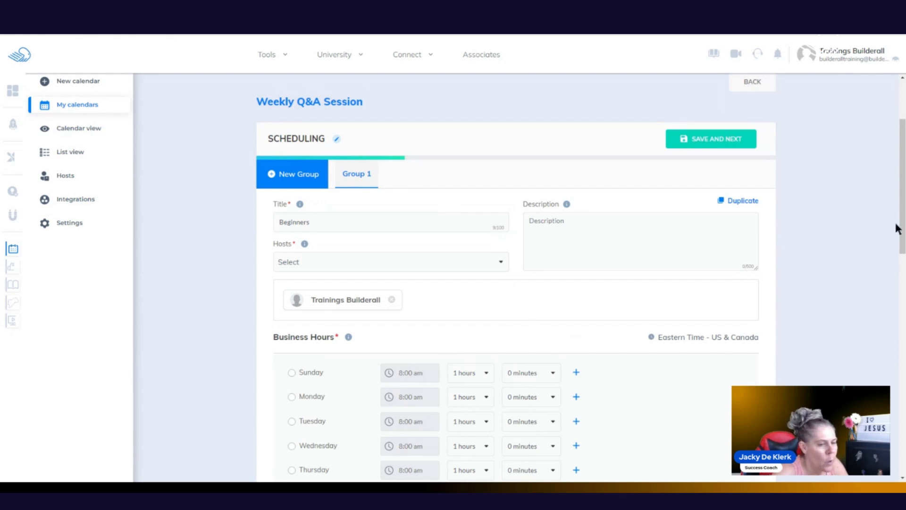
pyautogui.moveTo(902, 229); pyautogui.dragTo(901, 301)
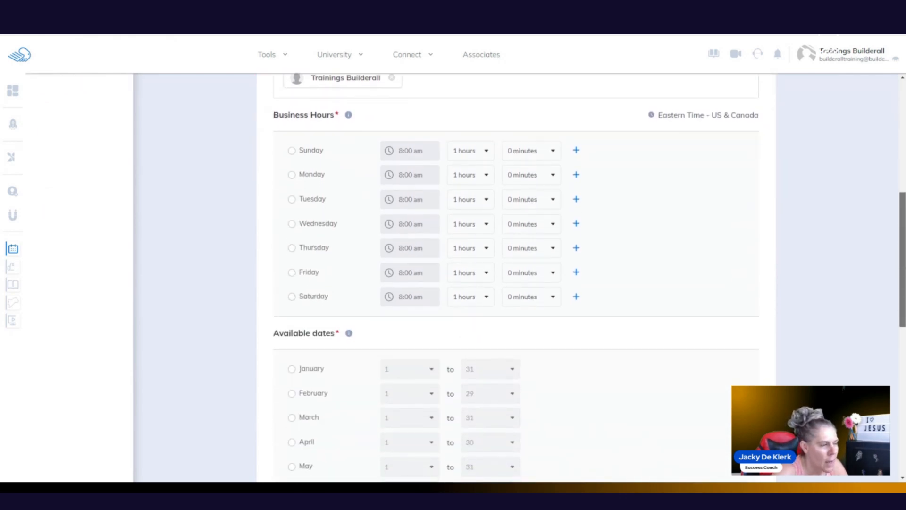
# Step: Make the group available on Mondays with a single 3-hour session
pyautogui.click(292, 174)
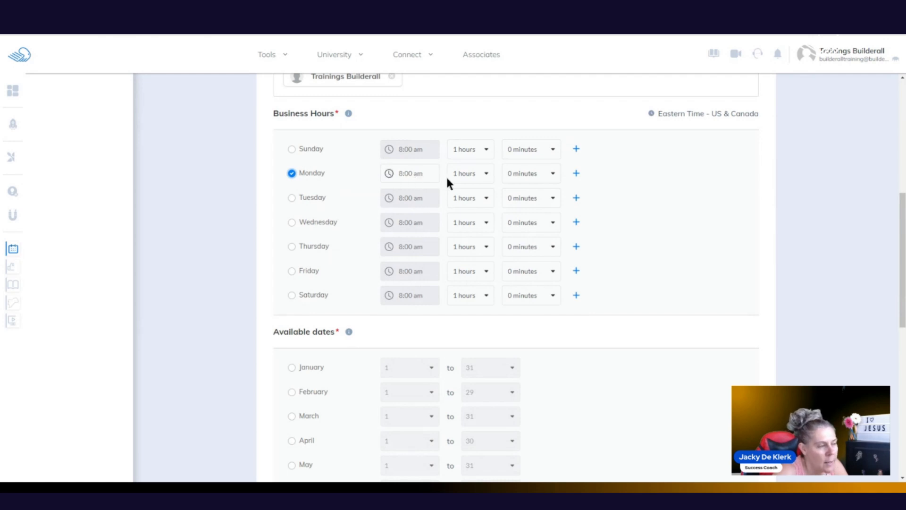
pyautogui.click(485, 174)
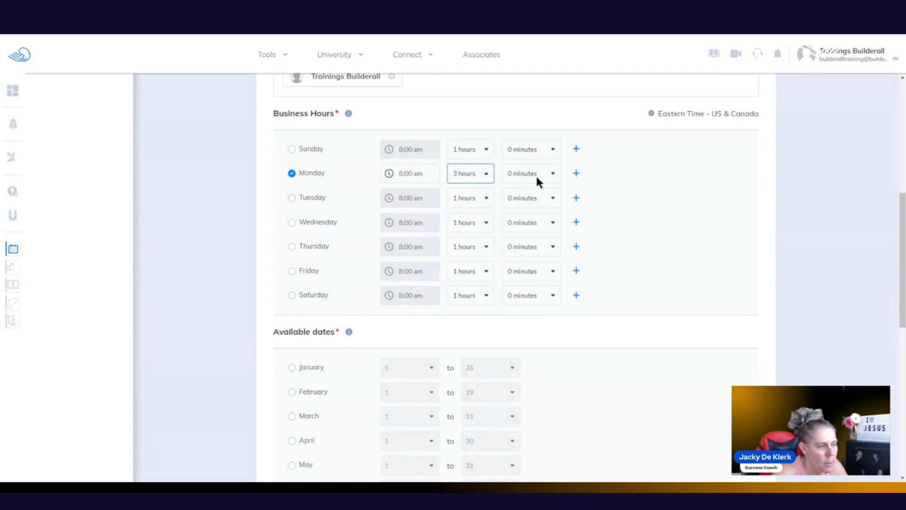
pyautogui.click(576, 174)
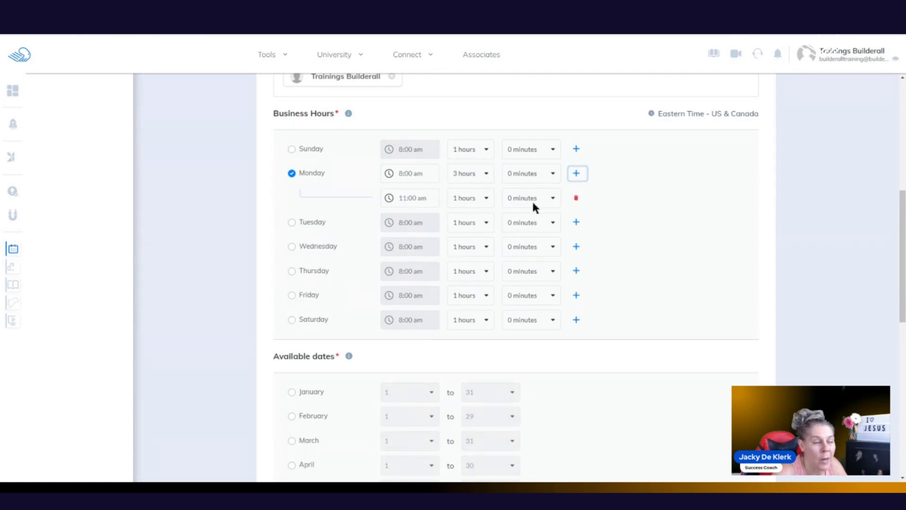
pyautogui.click(576, 199)
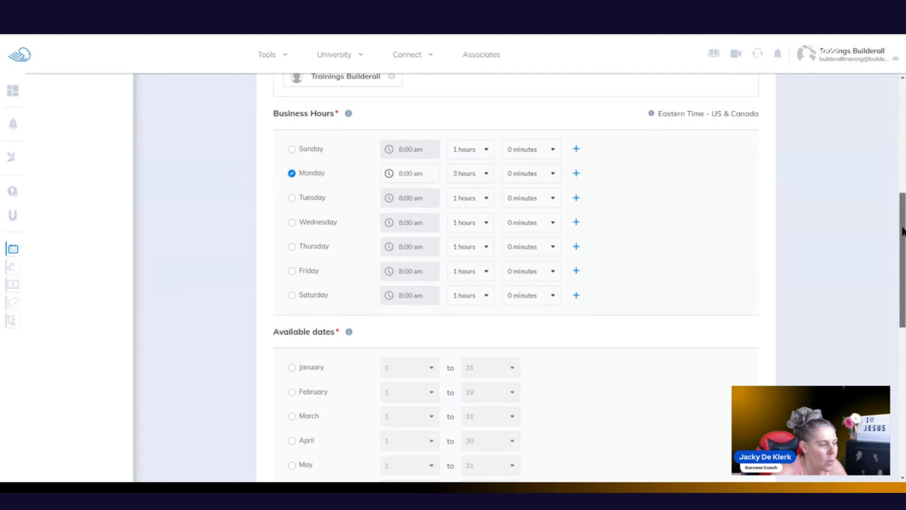
# Step: Make March an available month, limited to days 9 through 17
pyautogui.moveTo(903, 230); pyautogui.dragTo(903, 299)
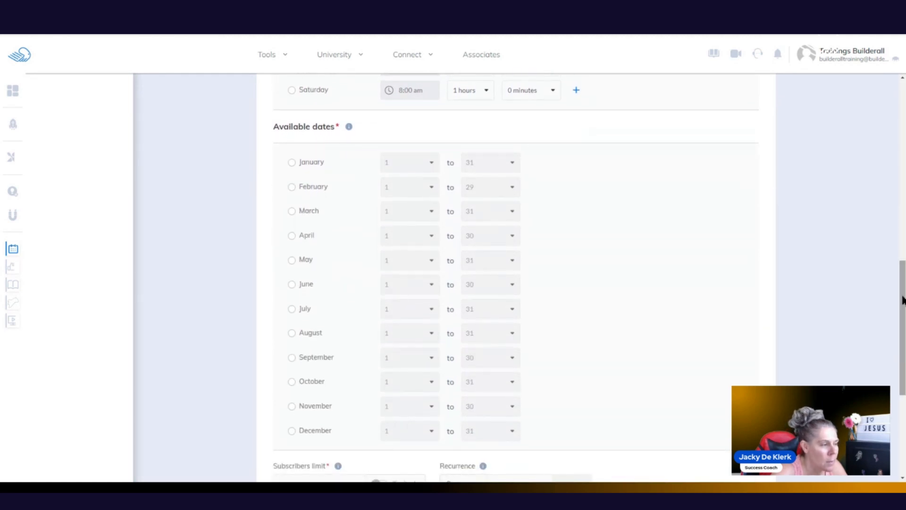
pyautogui.click(292, 210)
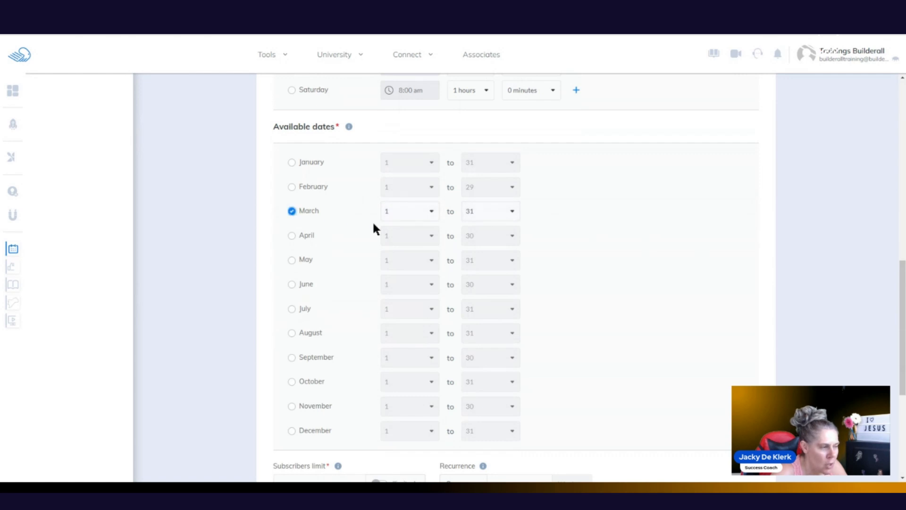
pyautogui.click(433, 212)
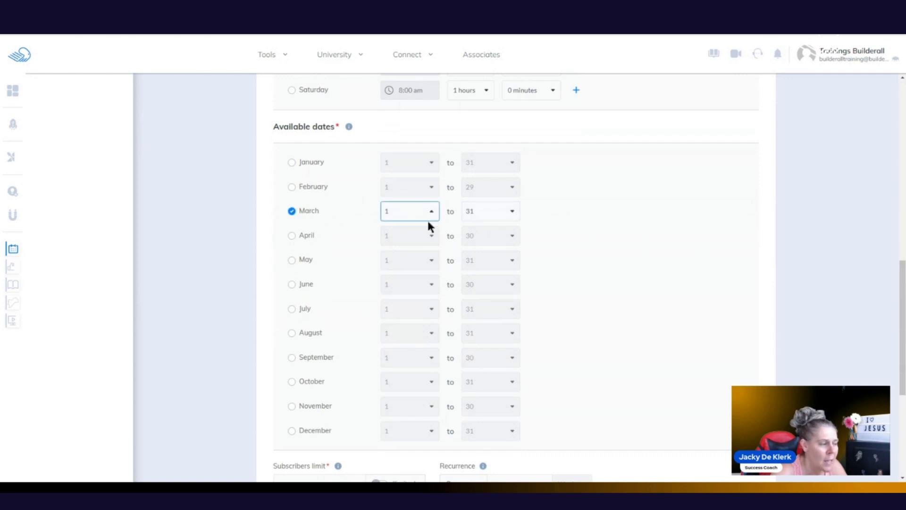
pyautogui.click(515, 210)
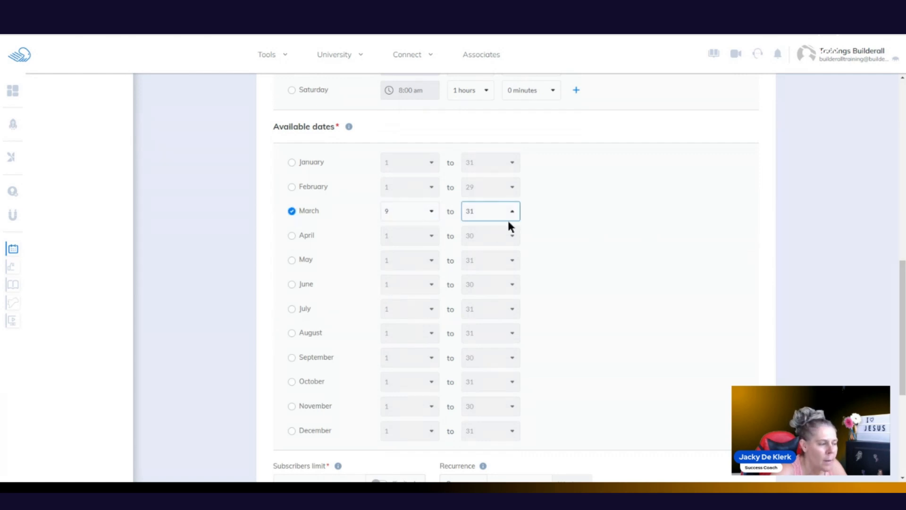
pyautogui.write('17')
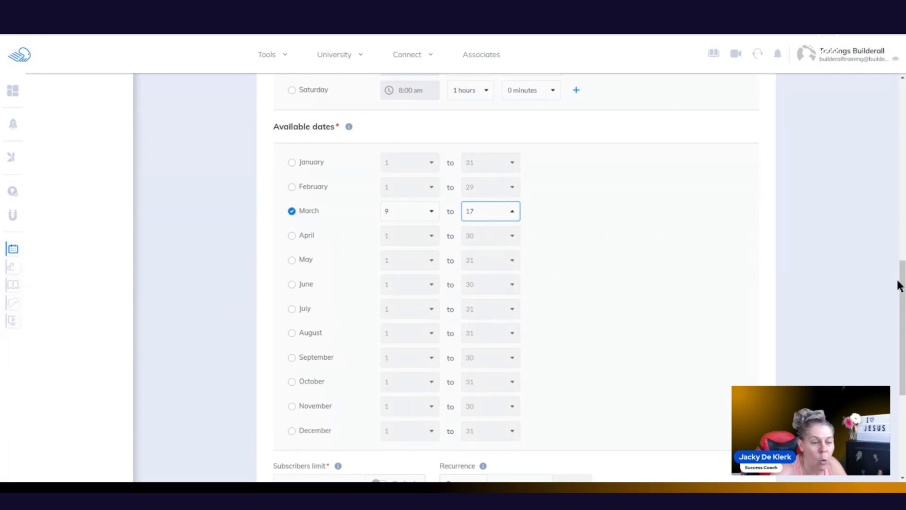
pyautogui.moveTo(902, 283); pyautogui.dragTo(904, 372)
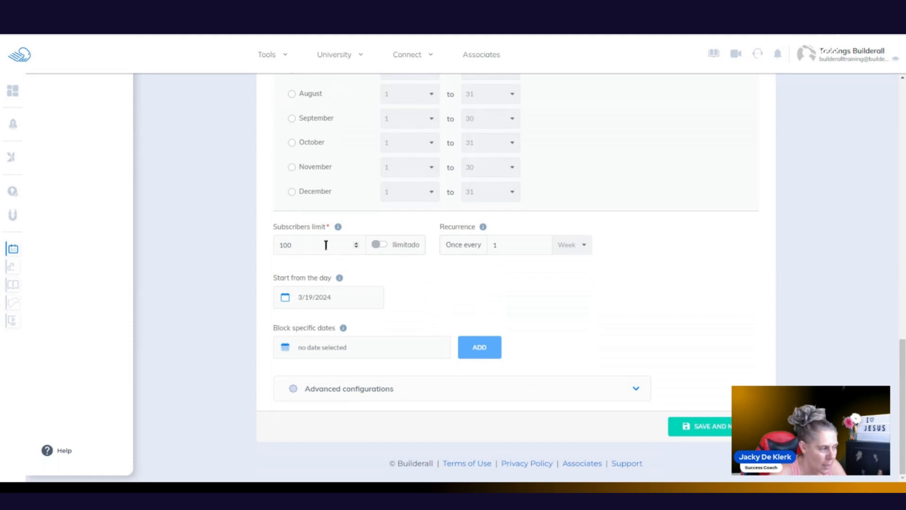
# Step: Set the subscribers limit to 10, leaving unlimited turned off
pyautogui.moveTo(302, 244); pyautogui.dragTo(270, 251)
pyautogui.write('10')
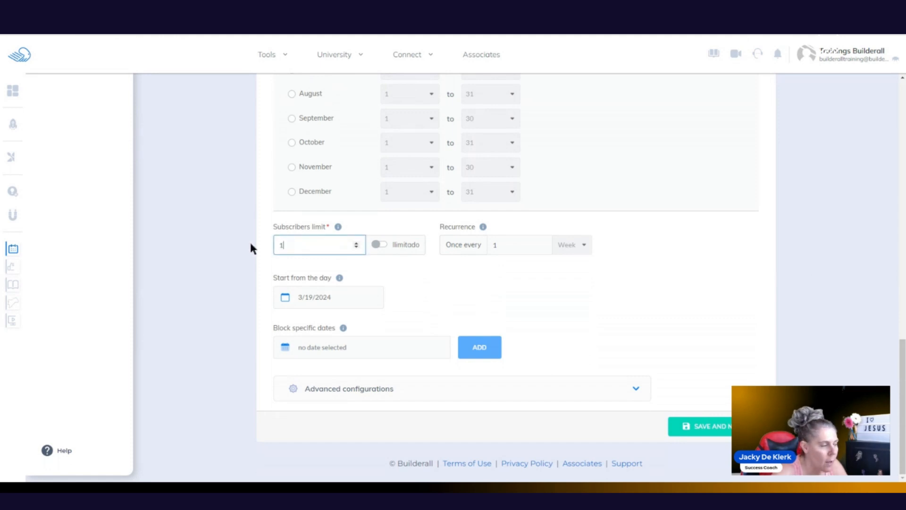
pyautogui.click(378, 245)
pyautogui.click(293, 250)
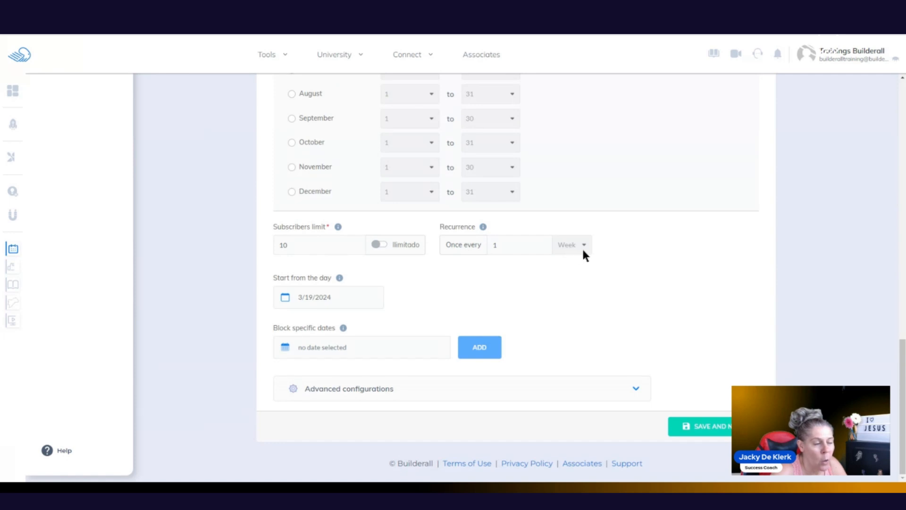
# Step: Set the start date to April 1, 2024, show advanced configurations, and save
pyautogui.moveTo(902, 347); pyautogui.dragTo(899, 197)
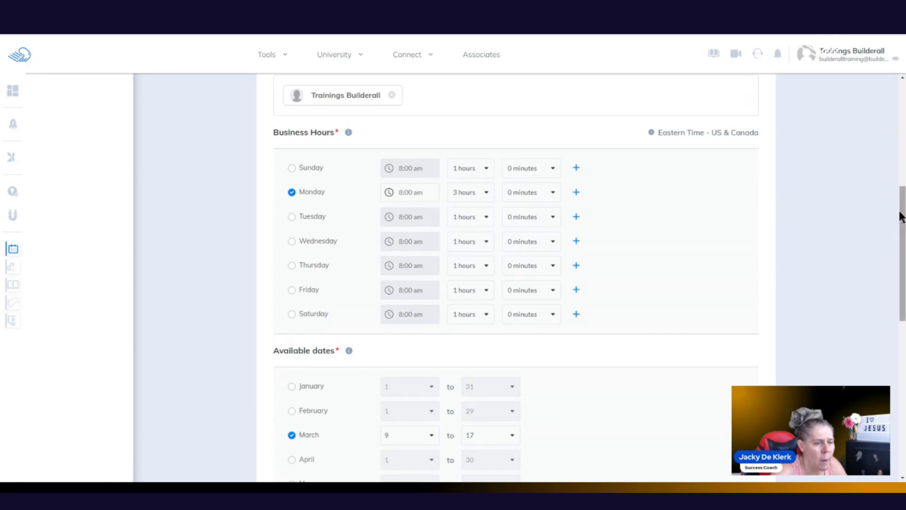
pyautogui.moveTo(901, 223); pyautogui.dragTo(902, 374)
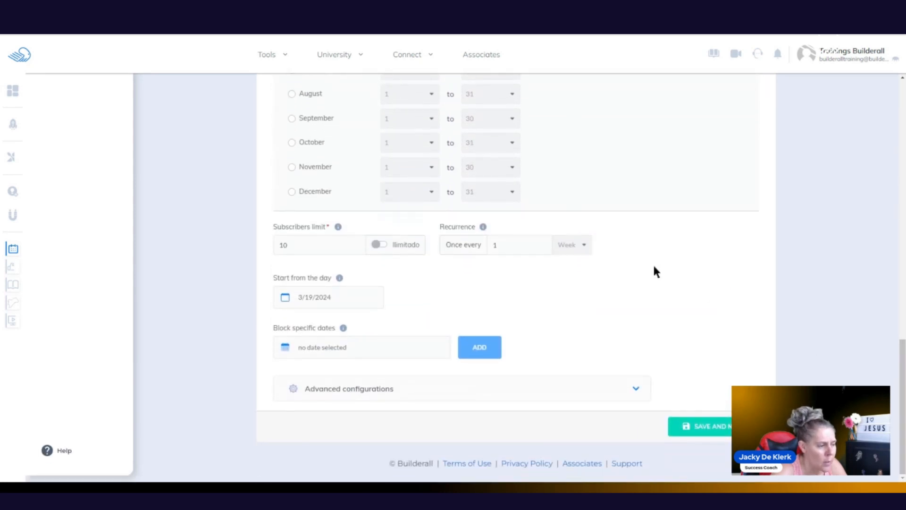
pyautogui.click(286, 299)
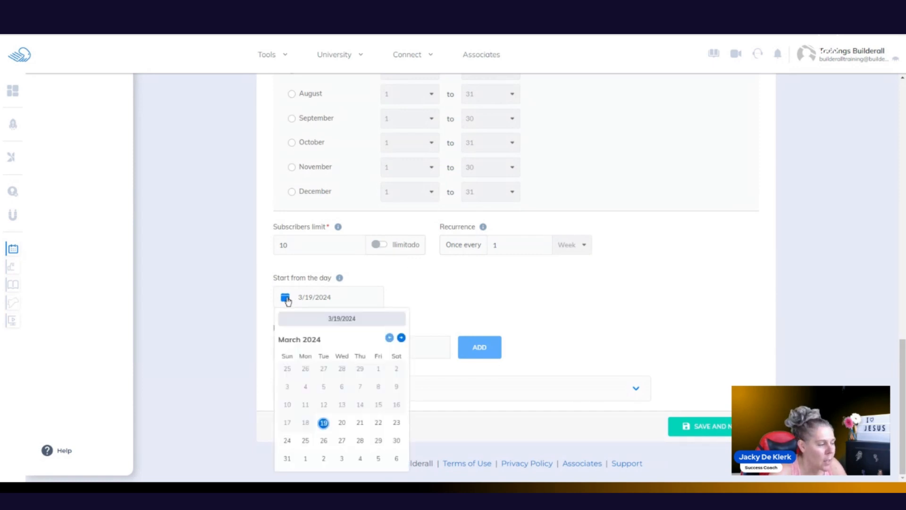
pyautogui.click(402, 338)
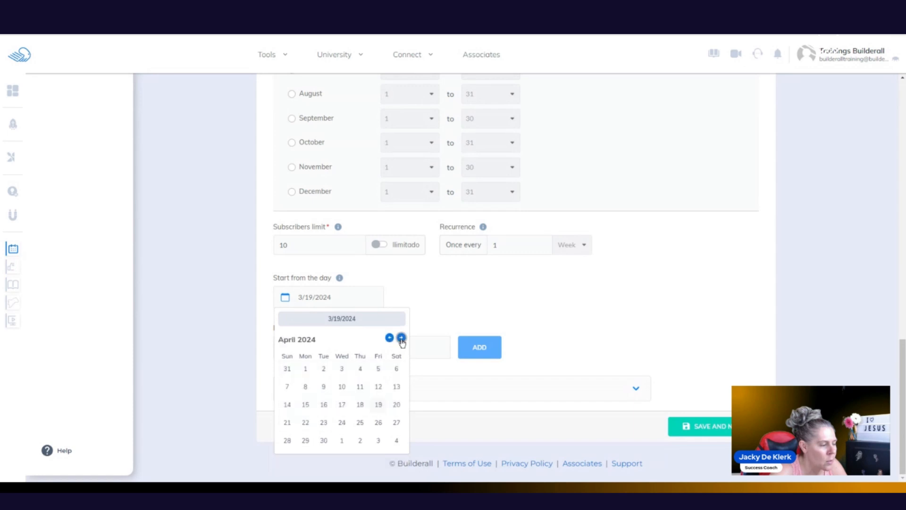
pyautogui.click(307, 370)
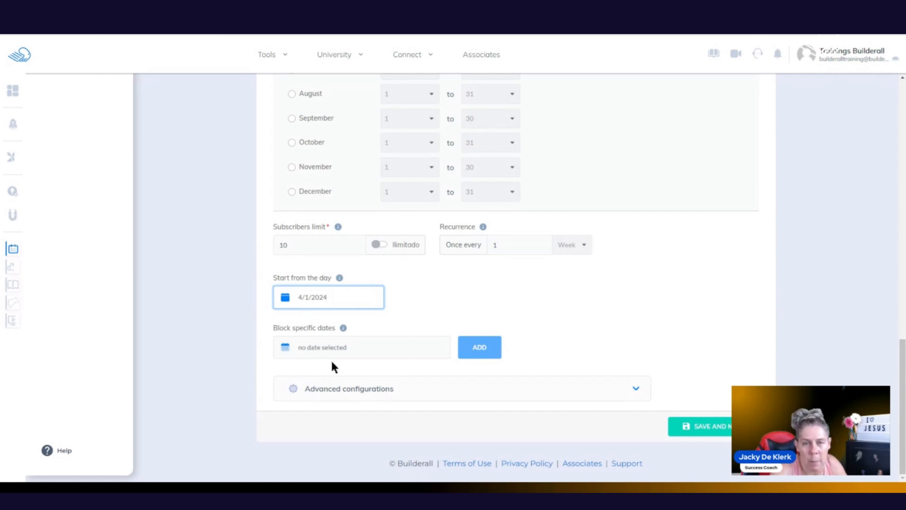
pyautogui.click(615, 387)
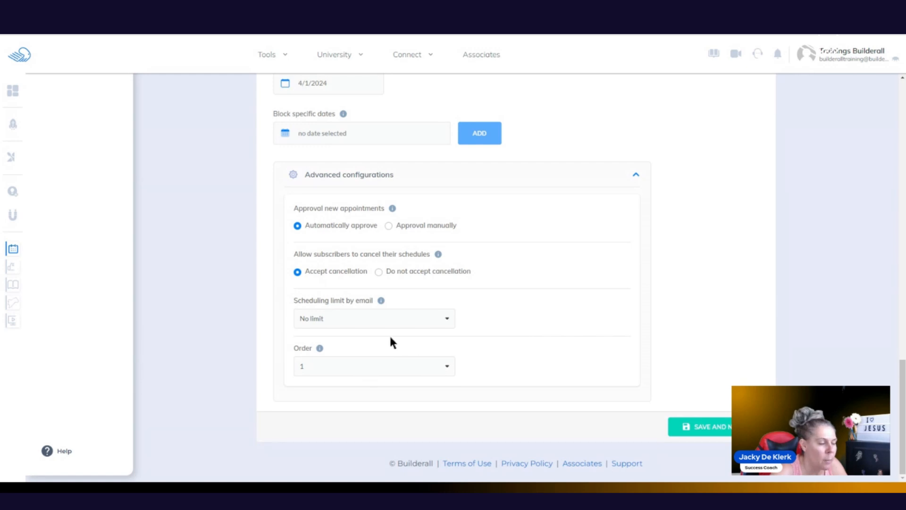
pyautogui.click(718, 428)
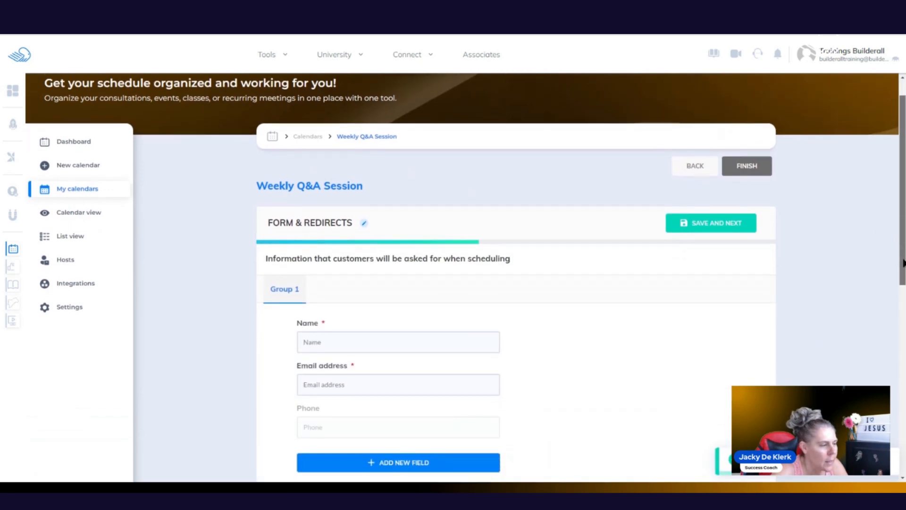
# Step: Set the Phone field's visibility to Required
pyautogui.scroll(-3, 904, 240)
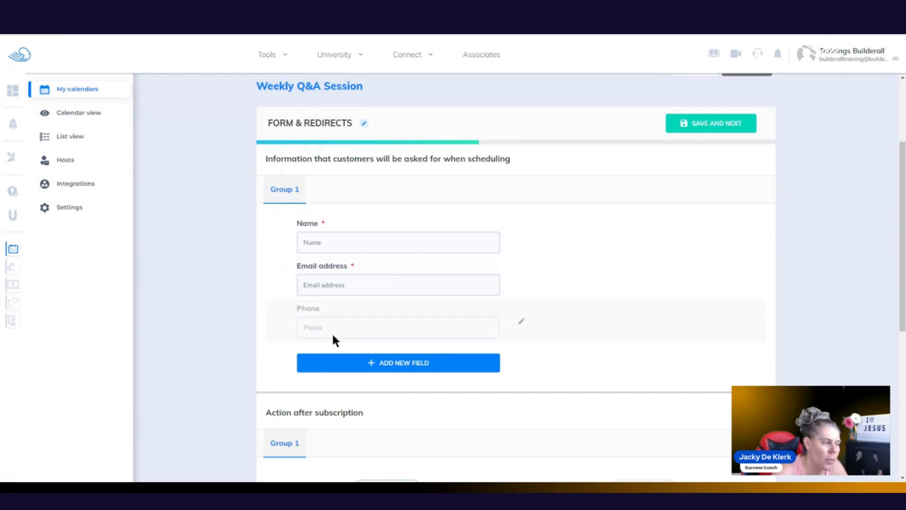
pyautogui.click(521, 323)
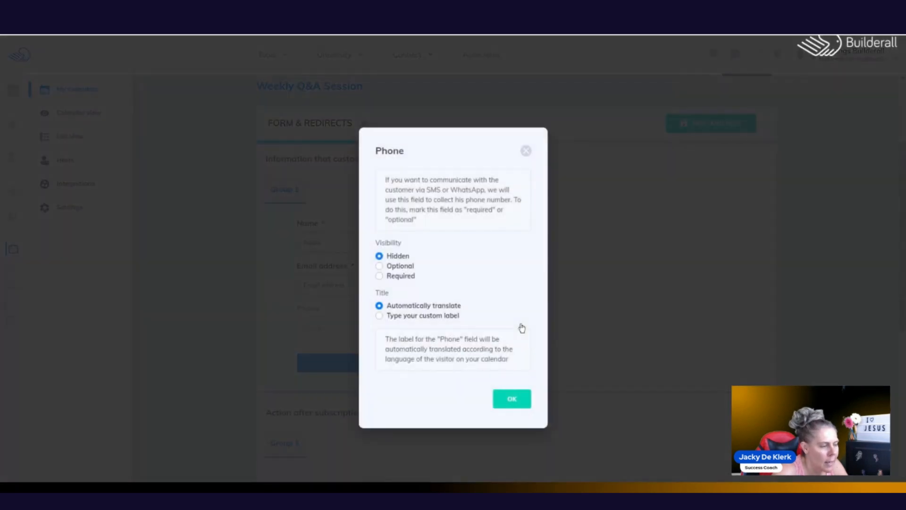
pyautogui.click(380, 275)
pyautogui.click(509, 400)
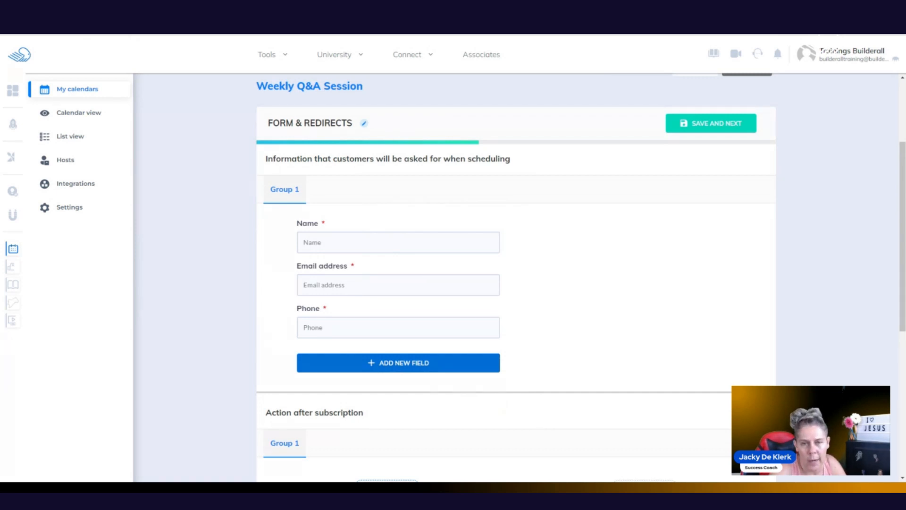
# Step: Draft a Short text question about previous experience, then cancel it
pyautogui.click(394, 371)
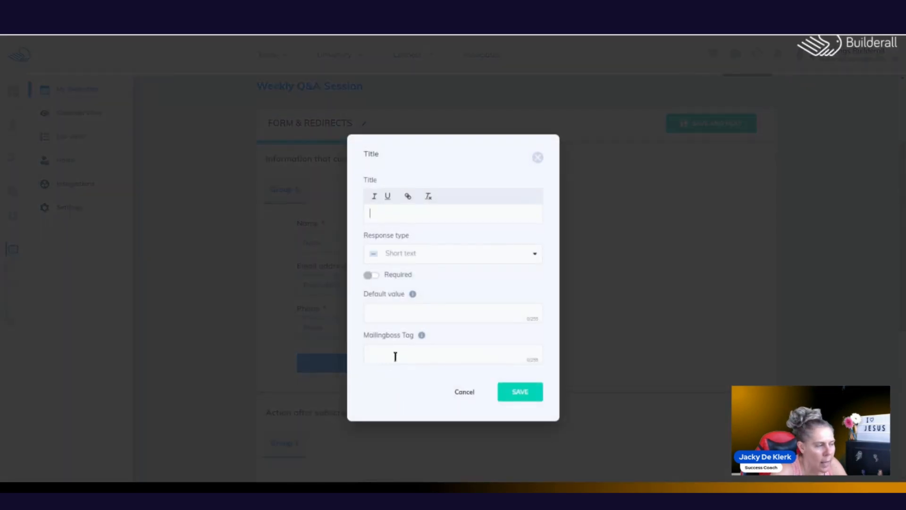
pyautogui.click(480, 260)
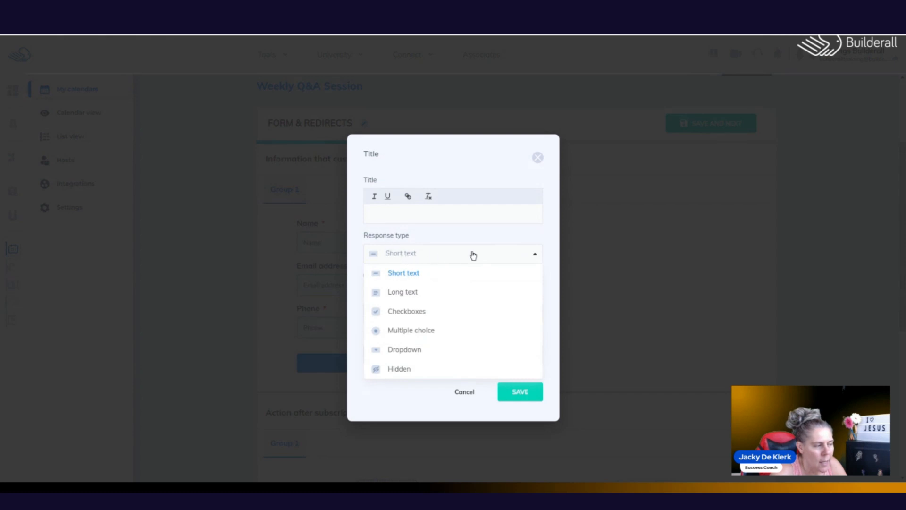
pyautogui.click(401, 276)
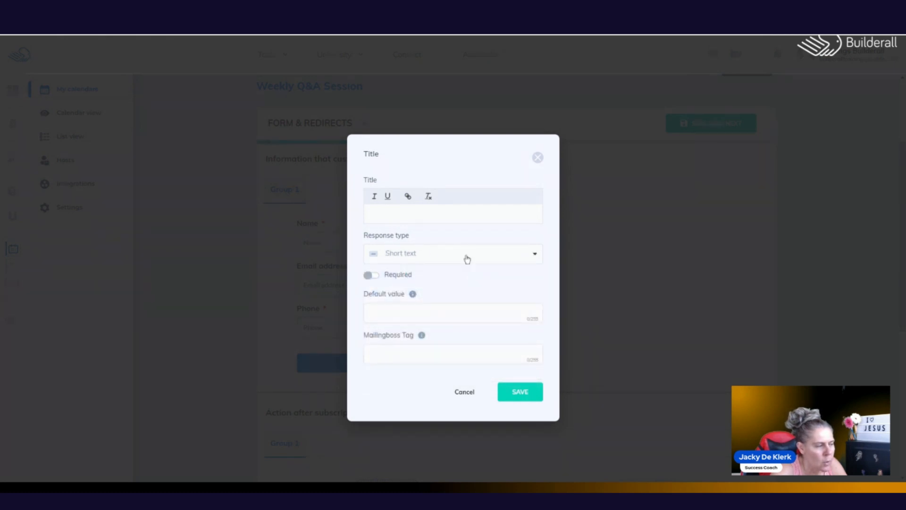
pyautogui.write('Doyouh')
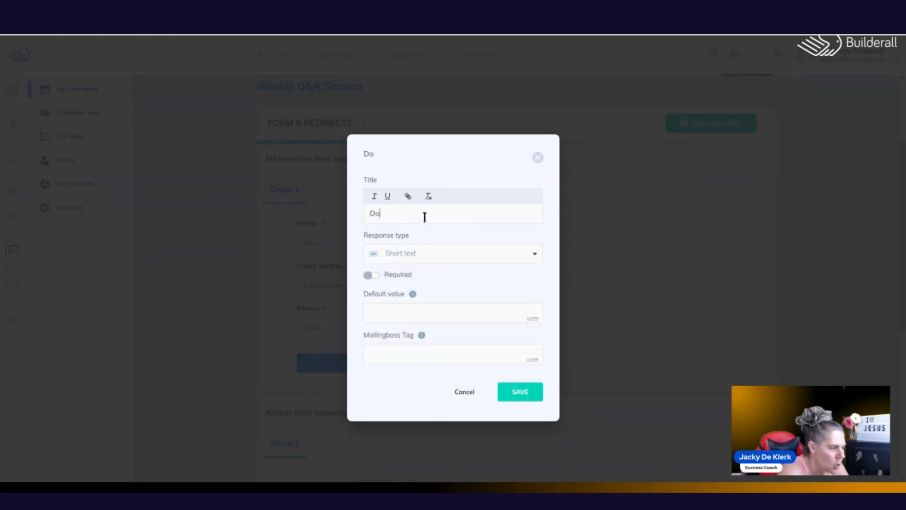
pyautogui.press('BackSpace')
pyautogui.press('BackSpace')
pyautogui.press('BackSpace')
pyautogui.press('BackSpace')
pyautogui.write('yo')
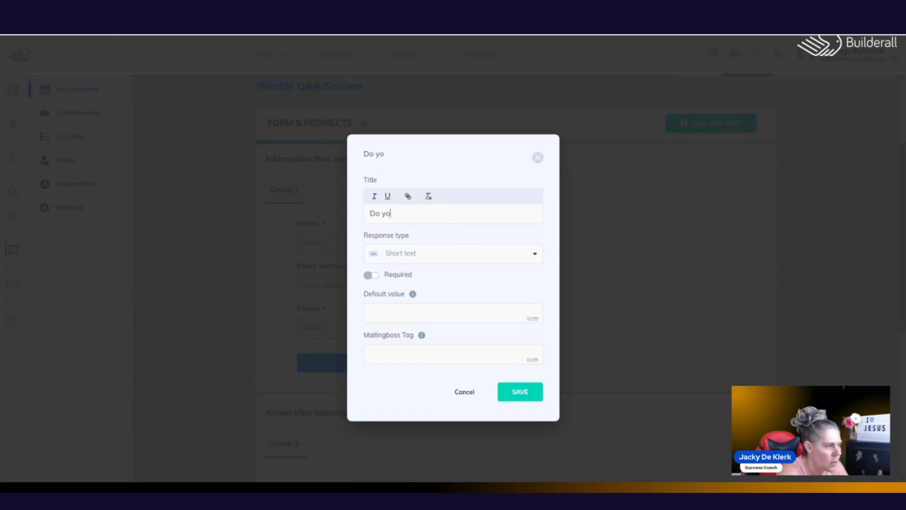
pyautogui.write('u have previous')
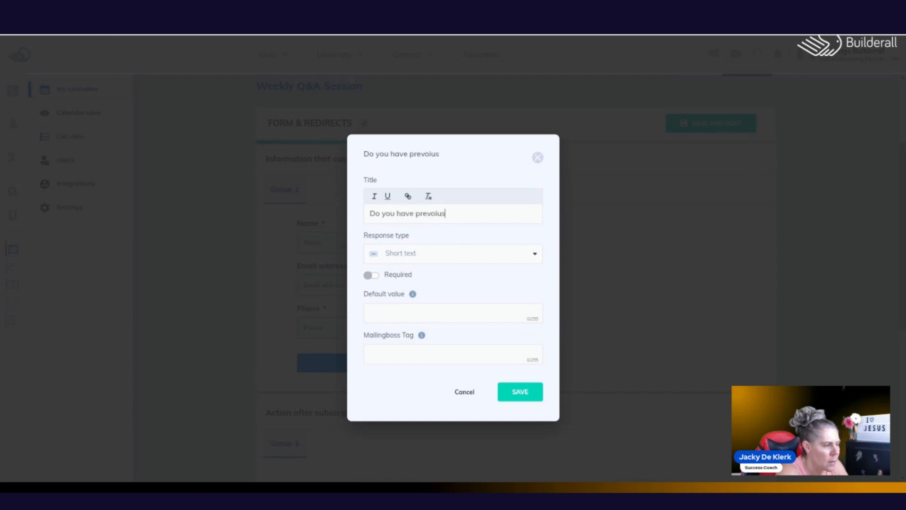
pyautogui.press('BackSpace')
pyautogui.press('BackSpace')
pyautogui.press('BackSpace')
pyautogui.press('BackSpace')
pyautogui.write('ious experience')
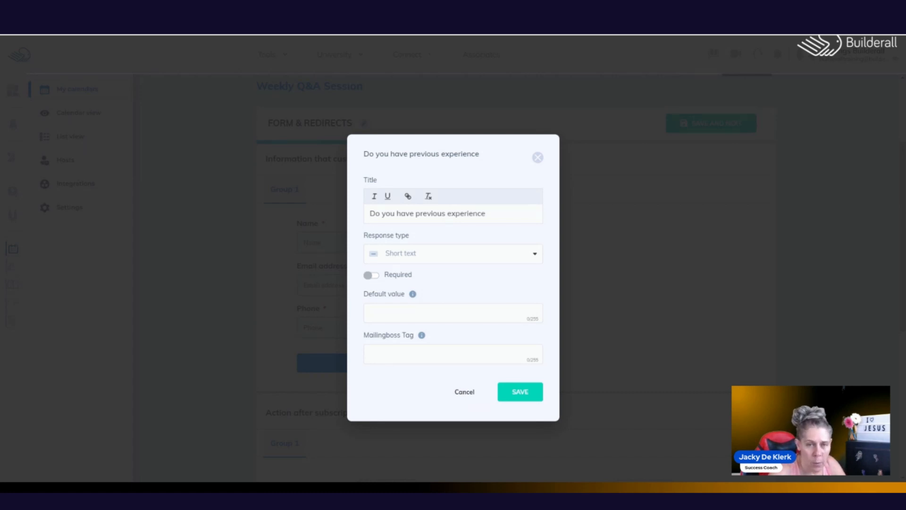
pyautogui.click(463, 392)
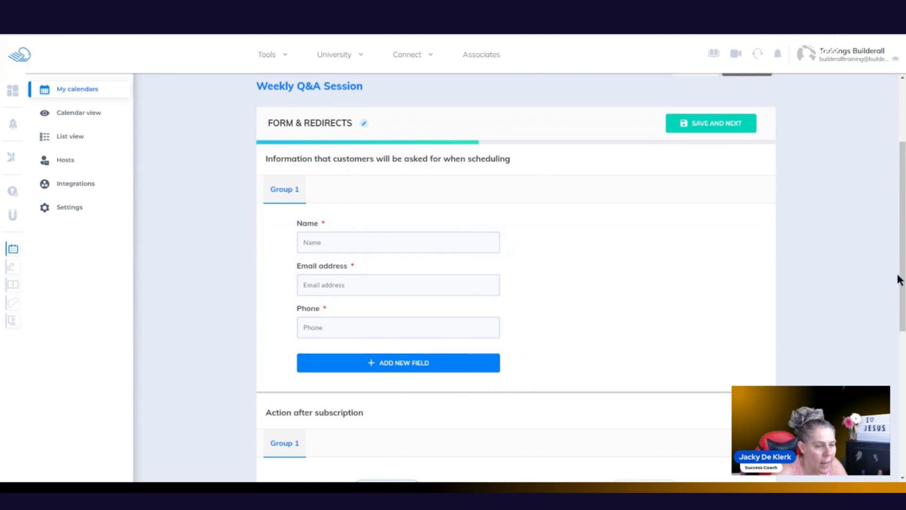
# Step: Expand the Thank You Page Button settings and select the Redirect to URL option
pyautogui.scroll(-5, 899, 280)
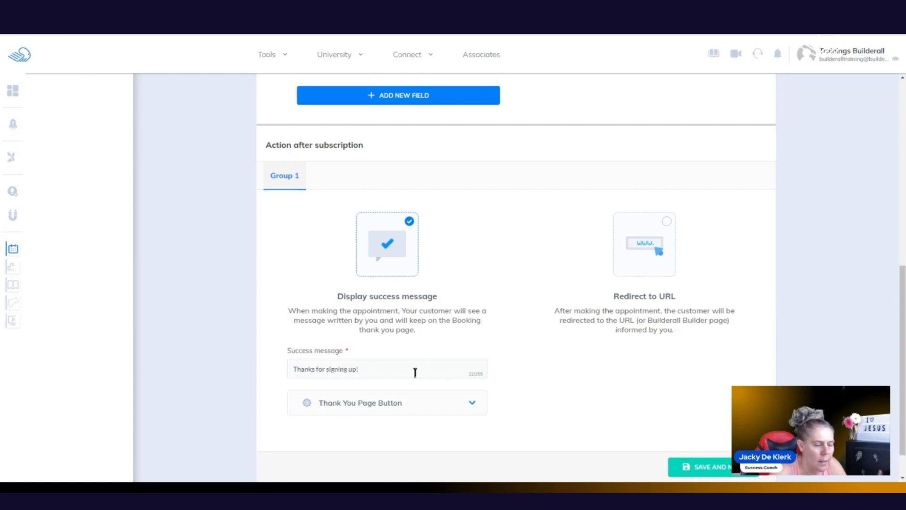
pyautogui.click(473, 404)
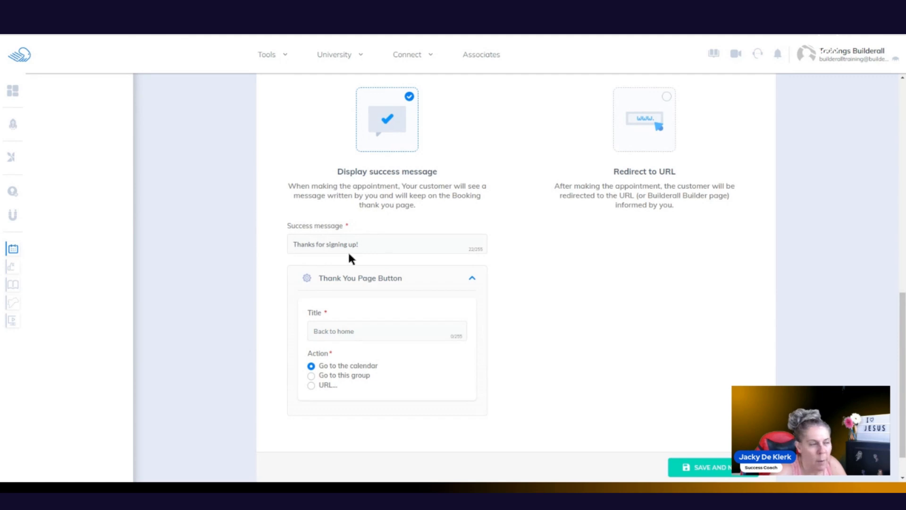
pyautogui.click(667, 97)
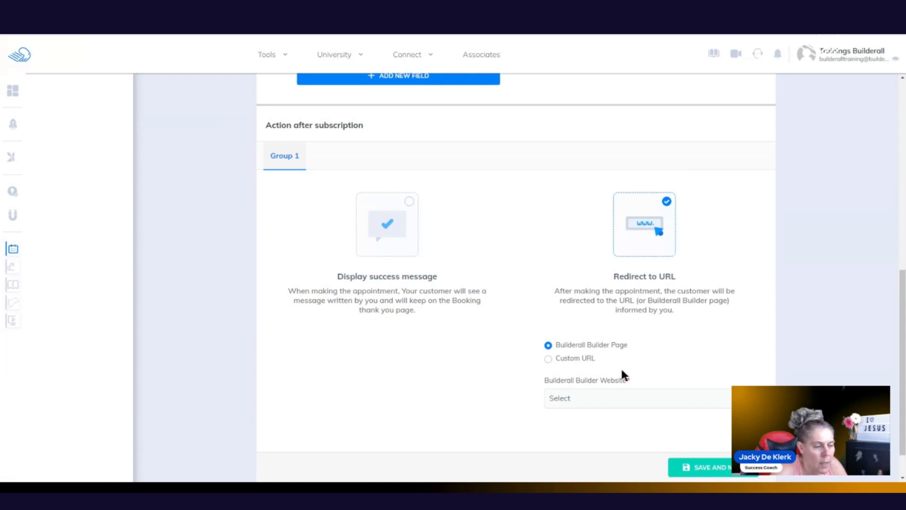
# Step: Try the Builder website and Custom URL redirects, revert to the 'Thanks for signing up!' message, and save
pyautogui.scroll(-1, 713, 338)
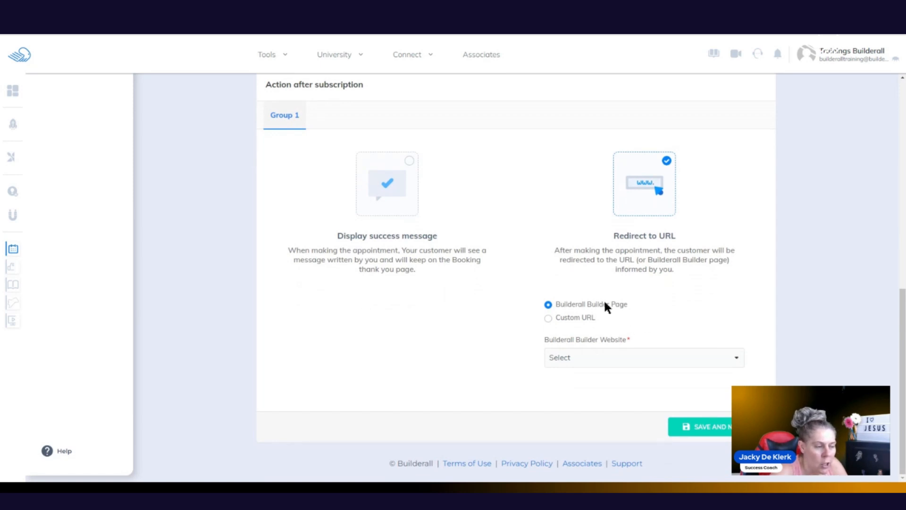
pyautogui.click(722, 357)
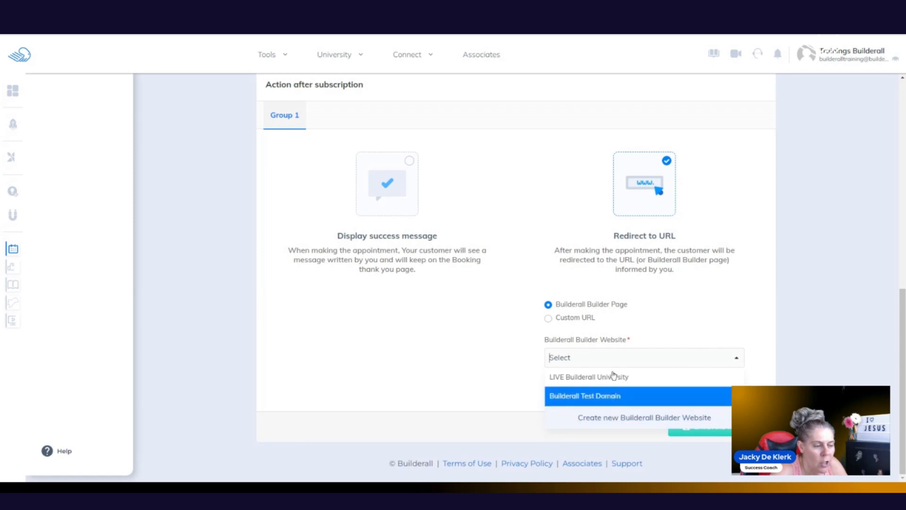
pyautogui.click(519, 364)
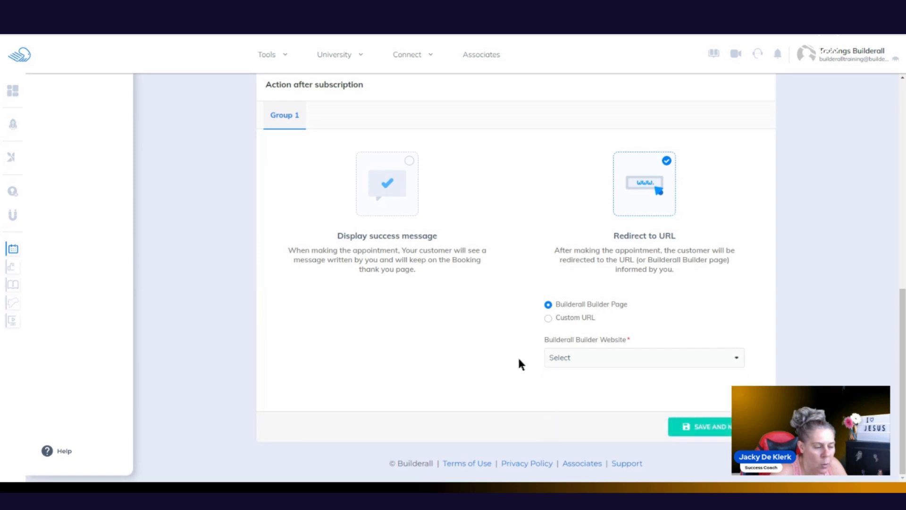
pyautogui.click(548, 317)
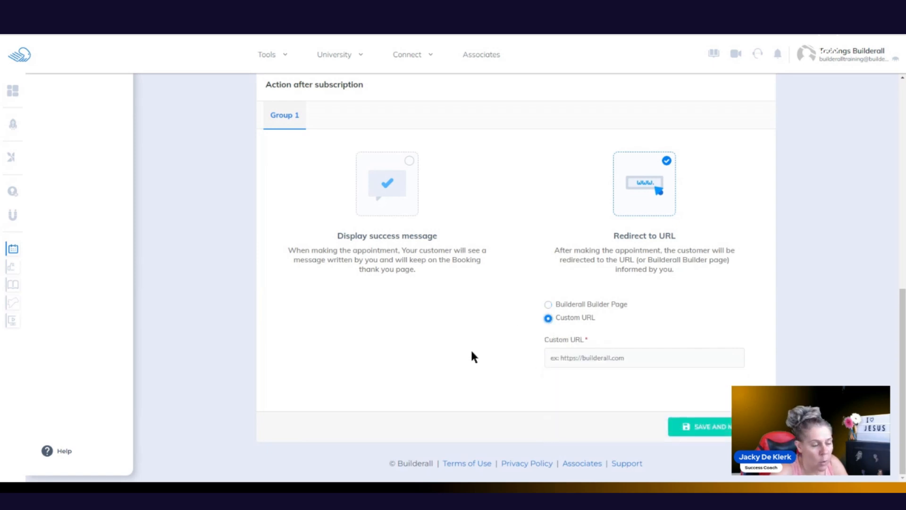
pyautogui.click(409, 161)
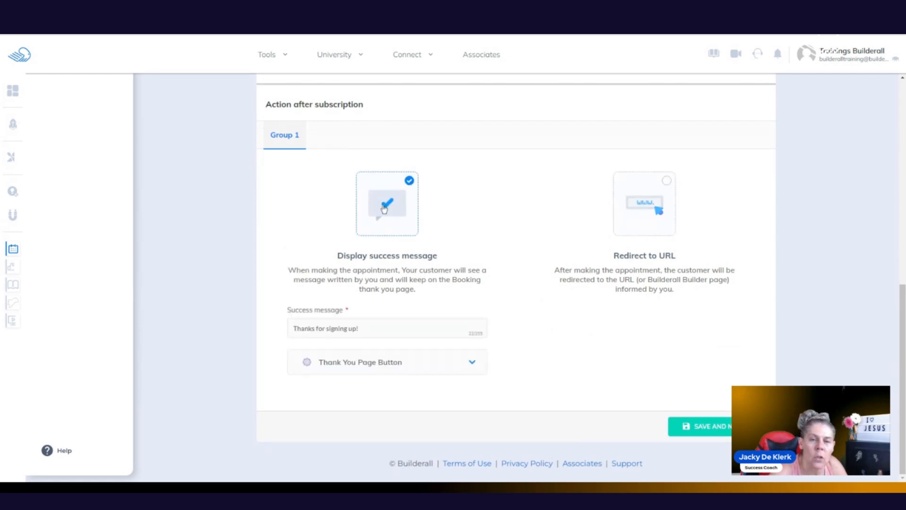
pyautogui.click(718, 427)
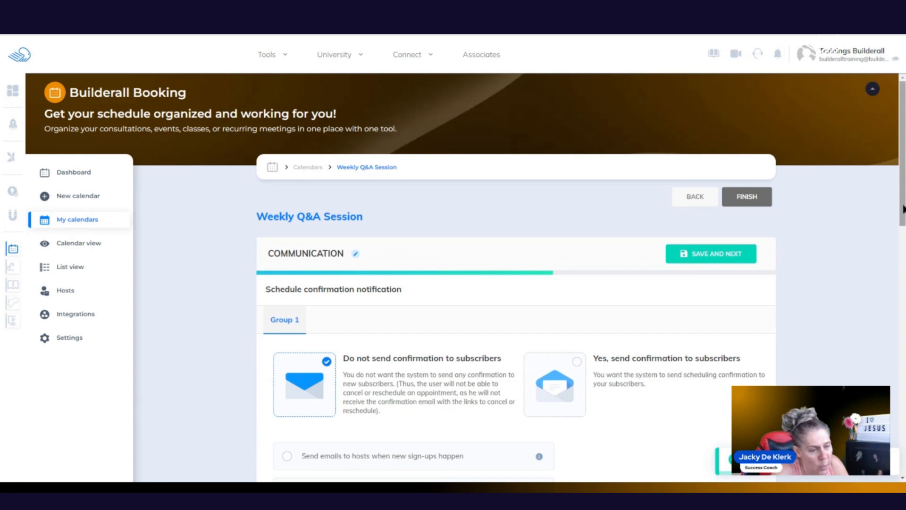
# Step: Enable email schedule confirmations for subscribers and open that notification's Edit dialog
pyautogui.scroll(-3, 892, 256)
pyautogui.moveTo(903, 196); pyautogui.dragTo(903, 211)
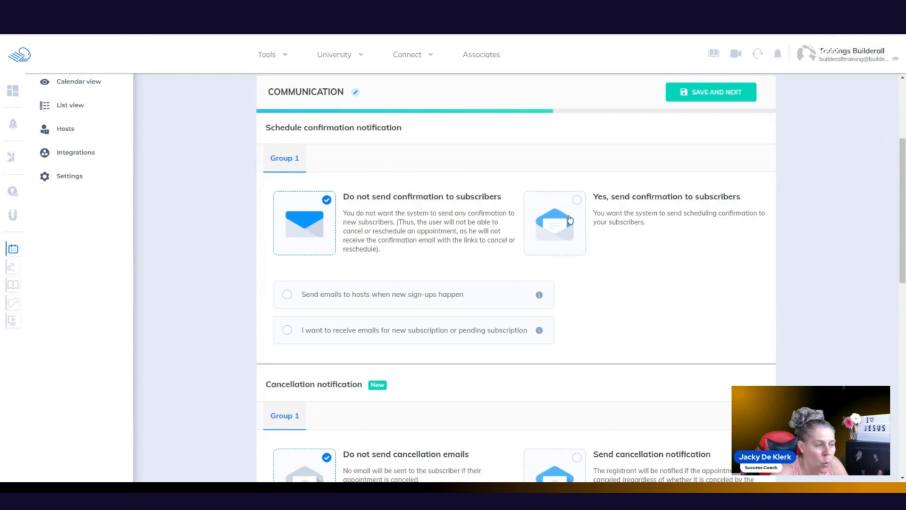
pyautogui.click(578, 200)
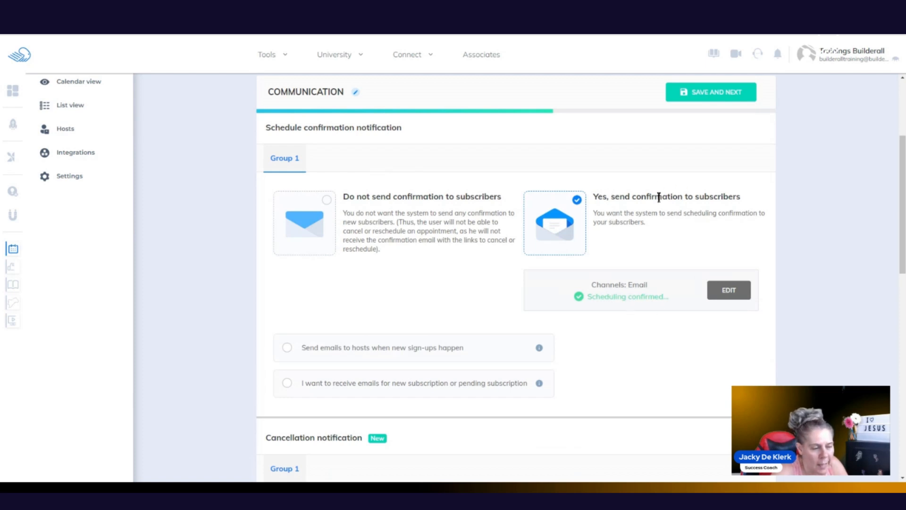
pyautogui.click(727, 290)
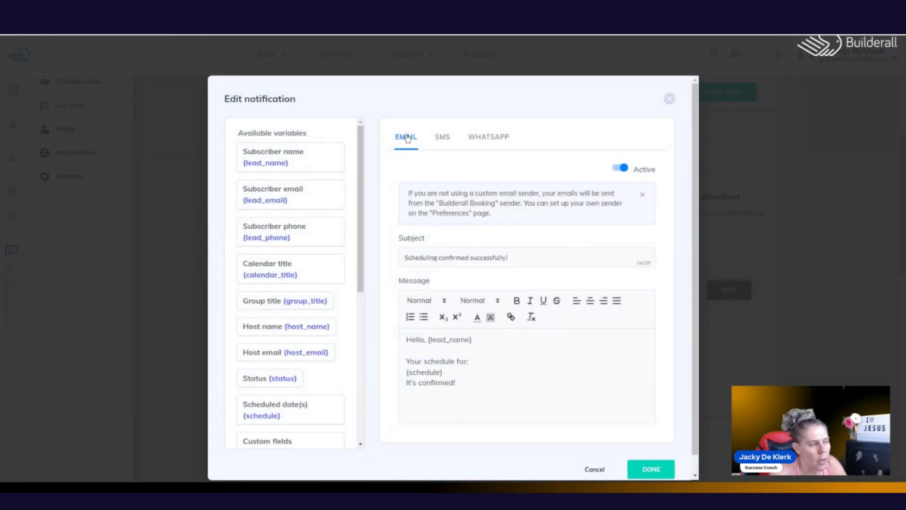
pyautogui.click(490, 139)
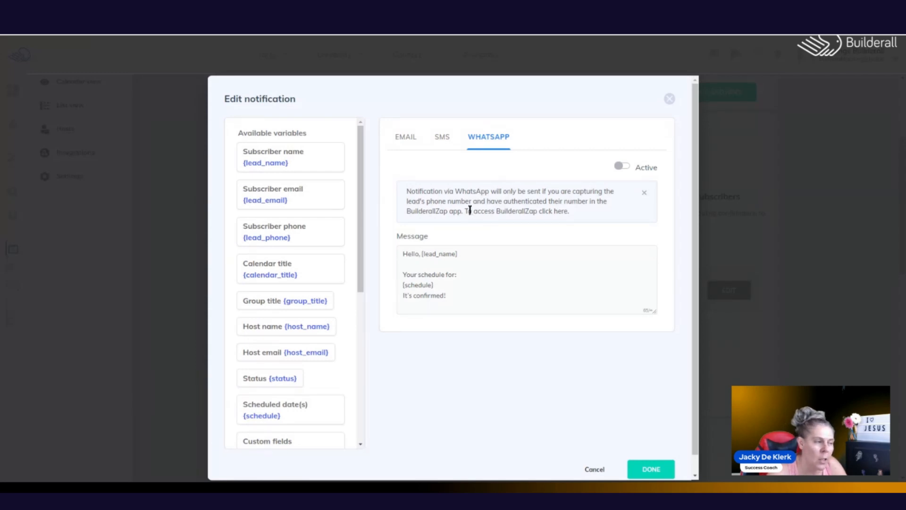
pyautogui.moveTo(465, 212); pyautogui.dragTo(541, 216)
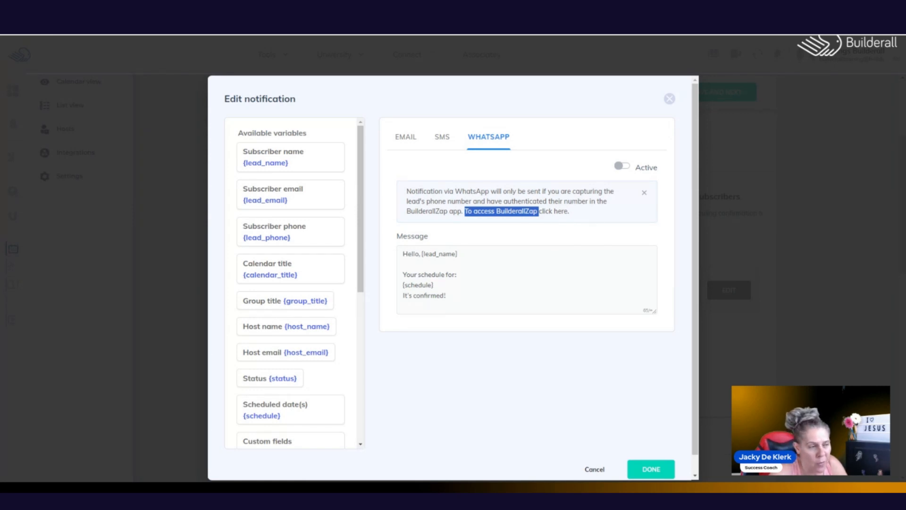
pyautogui.click(564, 237)
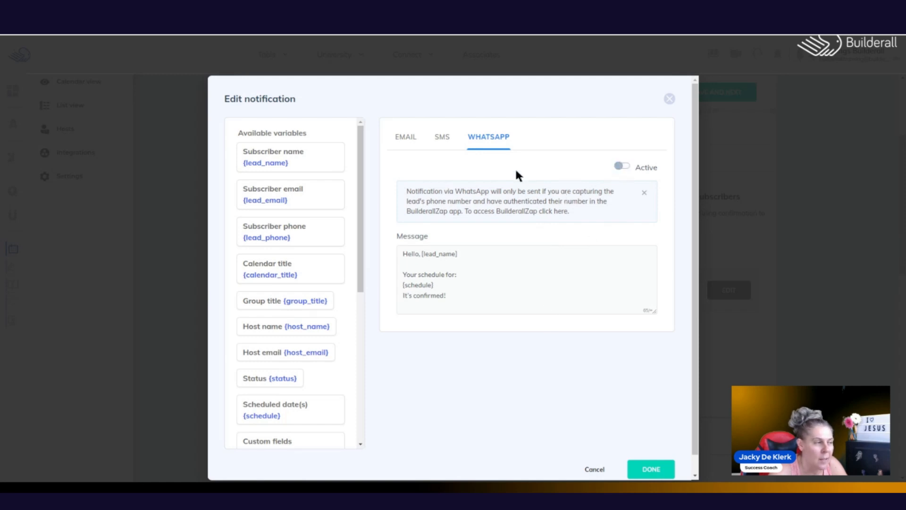
pyautogui.click(443, 138)
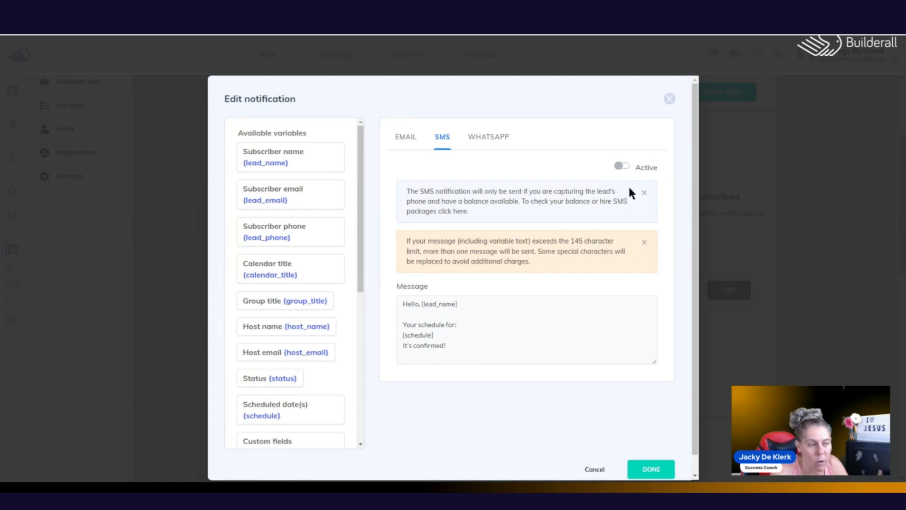
pyautogui.click(622, 167)
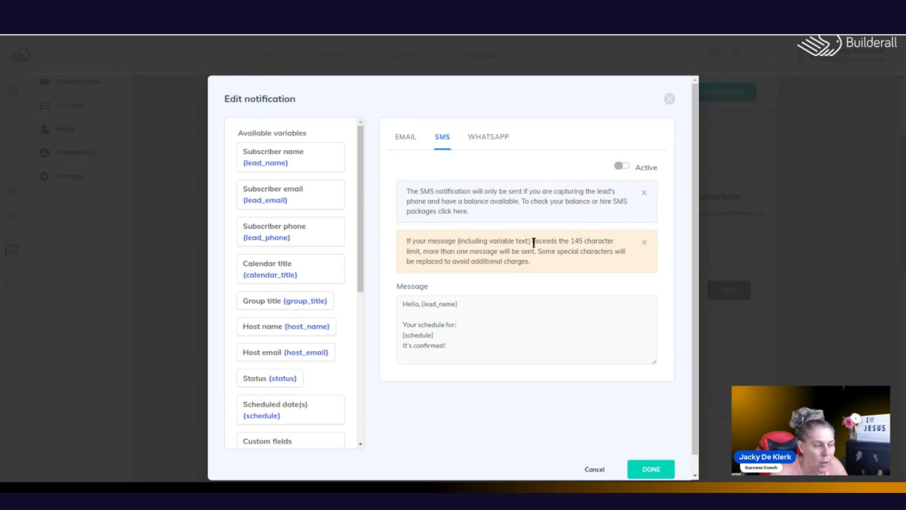
pyautogui.moveTo(532, 241); pyautogui.dragTo(614, 243)
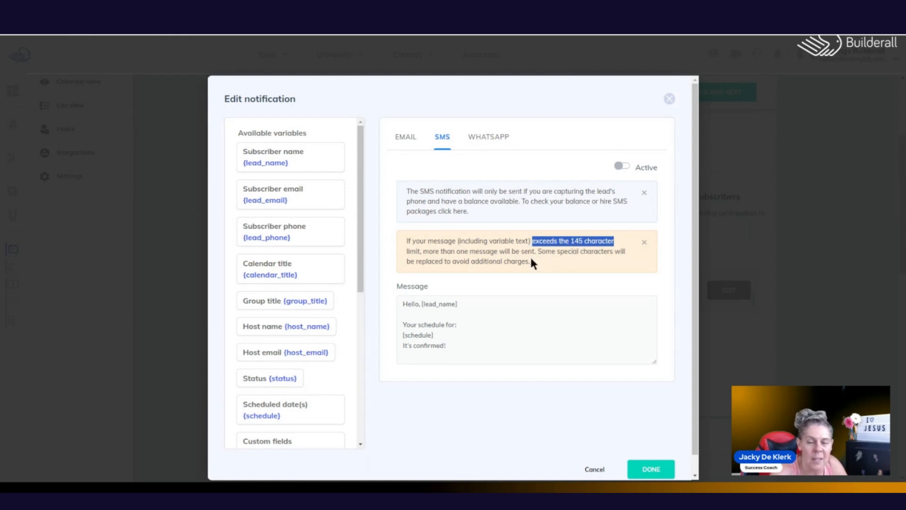
pyautogui.click(408, 140)
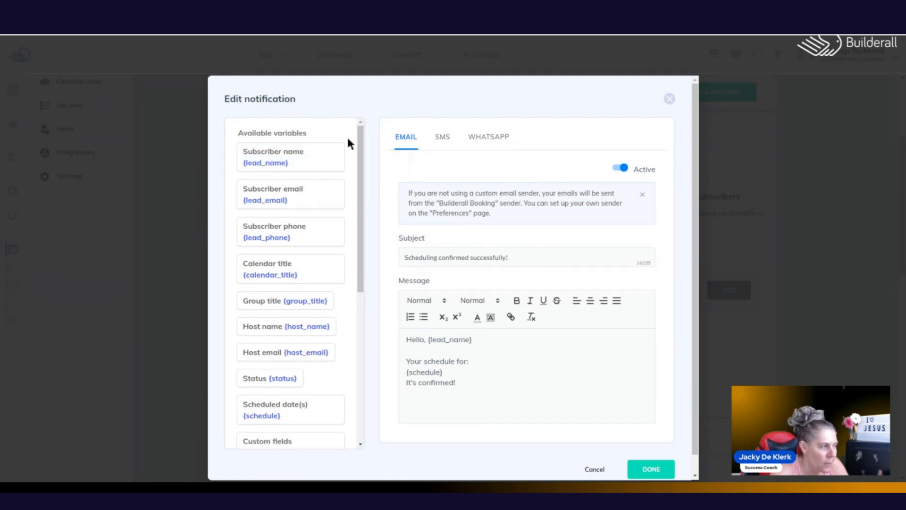
# Step: Replace {lead_name} after 'Hello,' with {lead_first_name} and save the notification
pyautogui.moveTo(361, 138); pyautogui.dragTo(347, 126)
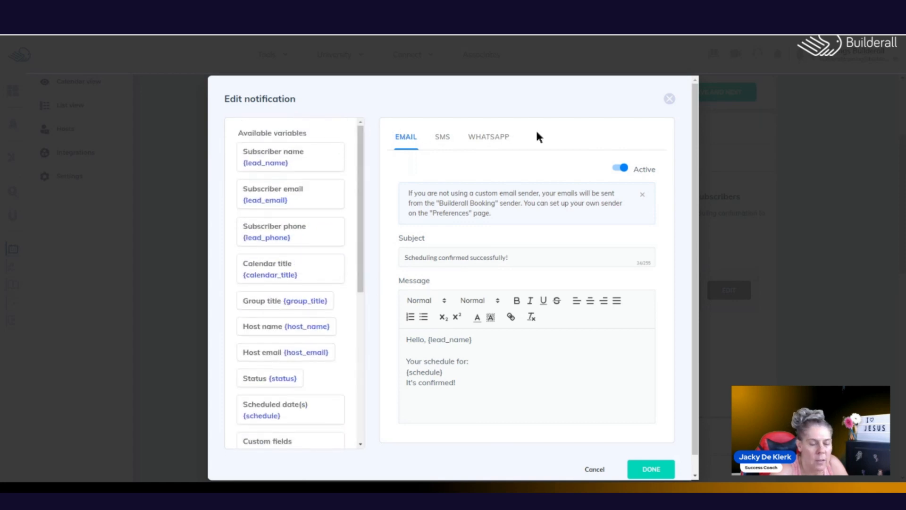
pyautogui.moveTo(361, 157); pyautogui.dragTo(363, 144)
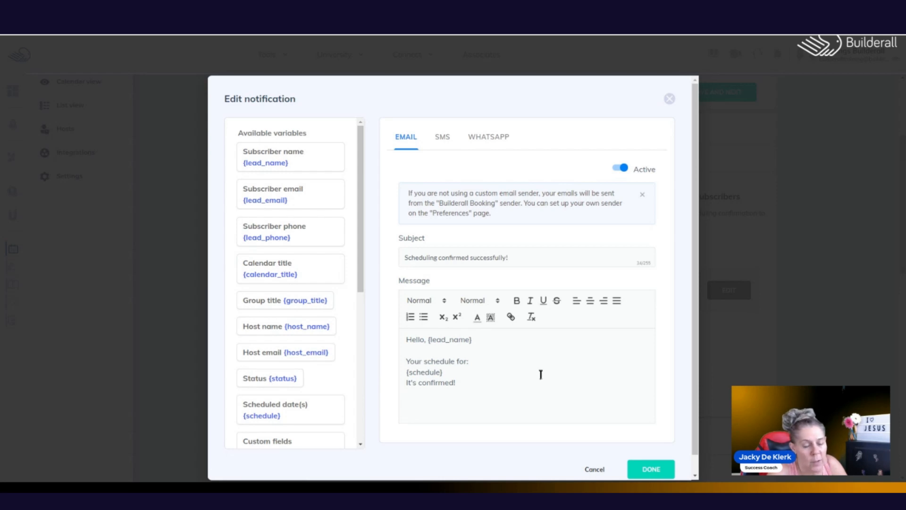
pyautogui.moveTo(427, 340); pyautogui.dragTo(488, 340)
pyautogui.press('BackSpace')
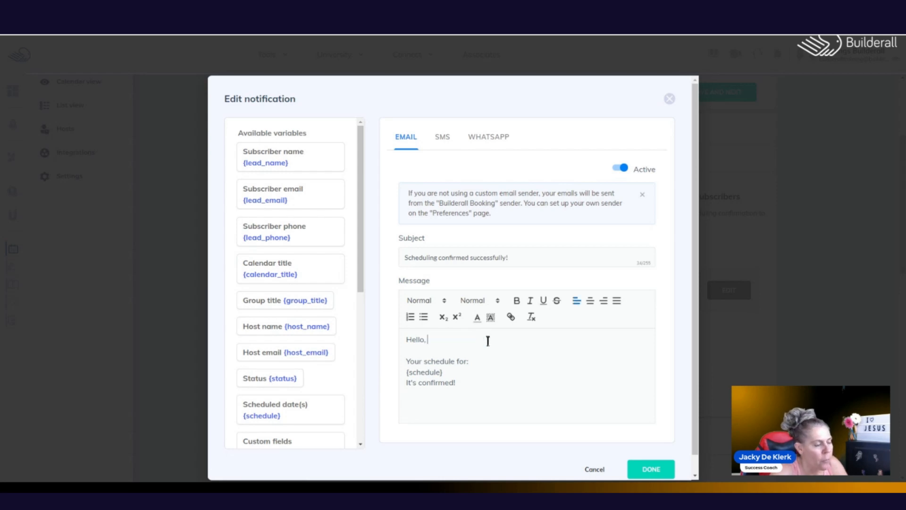
pyautogui.moveTo(360, 265); pyautogui.dragTo(370, 352)
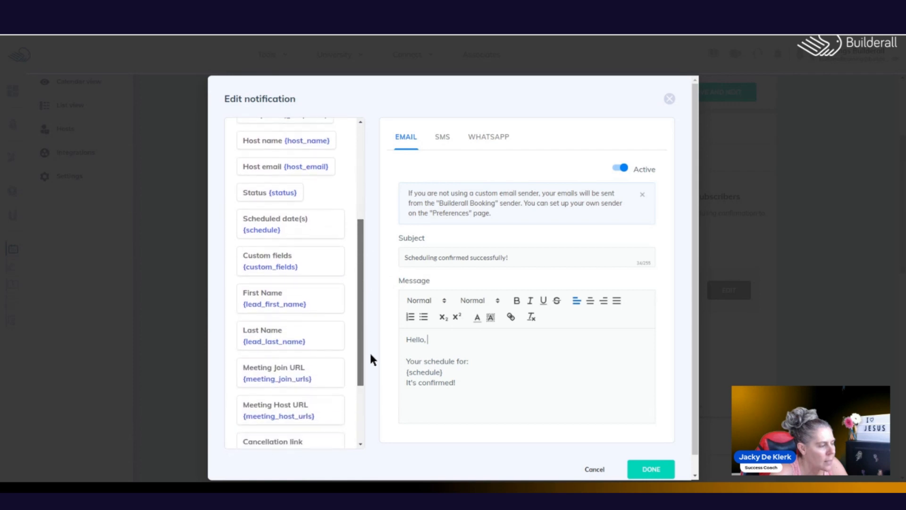
pyautogui.click(294, 303)
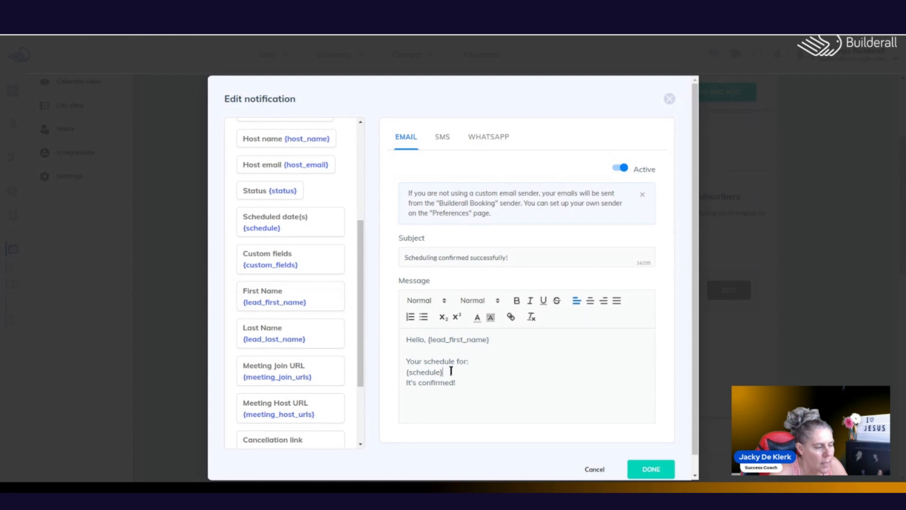
pyautogui.click(456, 388)
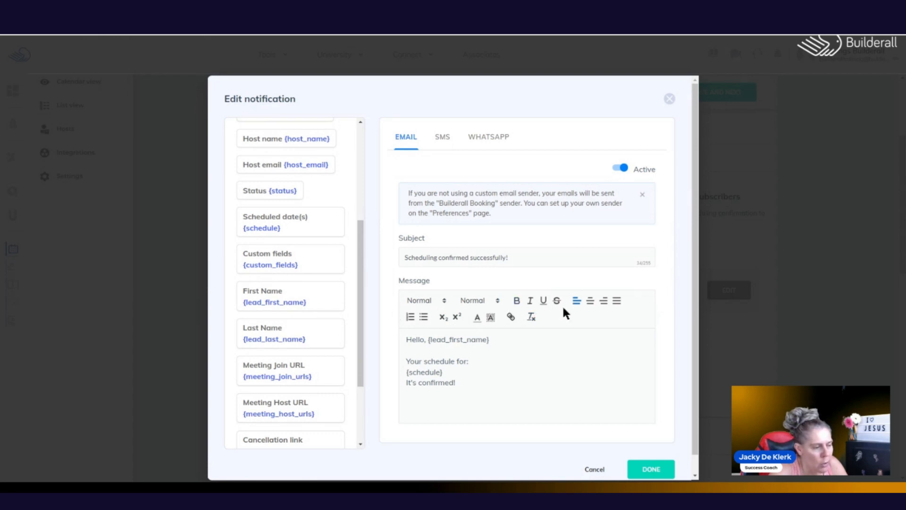
pyautogui.scroll(-1, 687, 316)
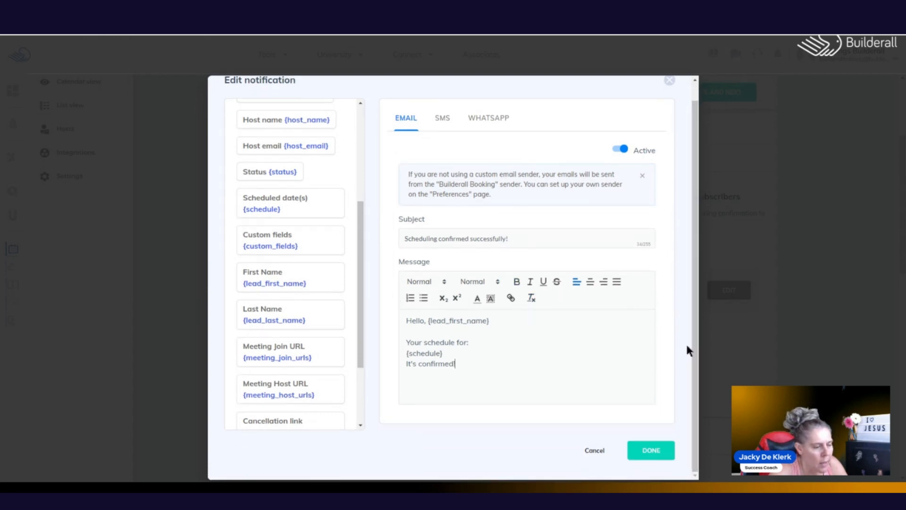
pyautogui.click(661, 451)
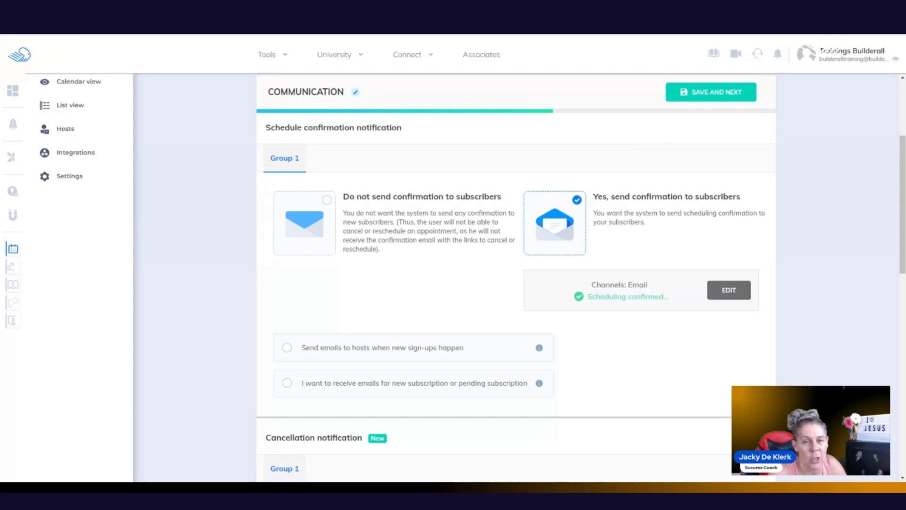
# Step: Enable host emails for new sign-ups, previewing the host notification twice without changing it
pyautogui.click(288, 348)
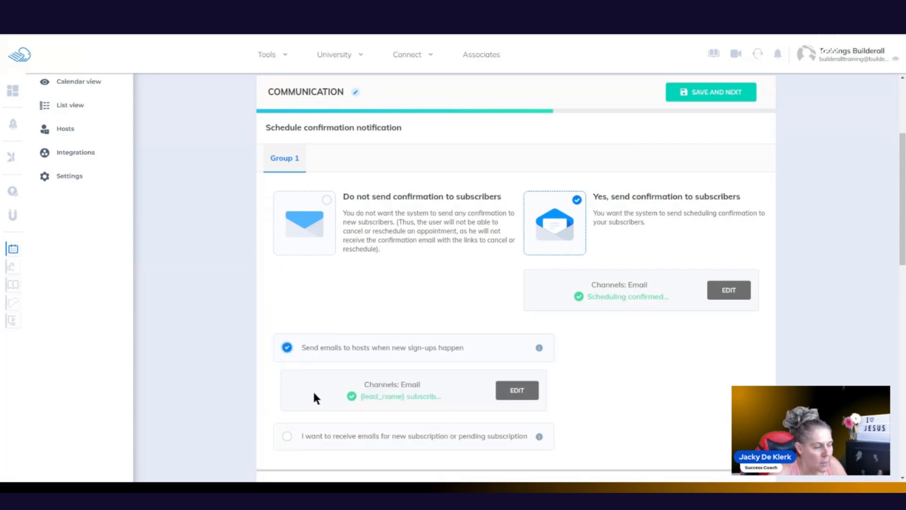
pyautogui.click(513, 393)
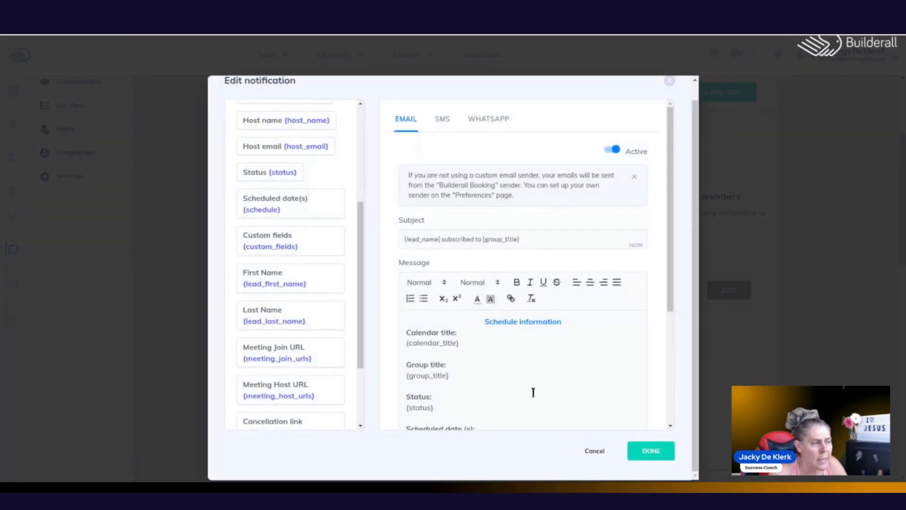
pyautogui.click(596, 452)
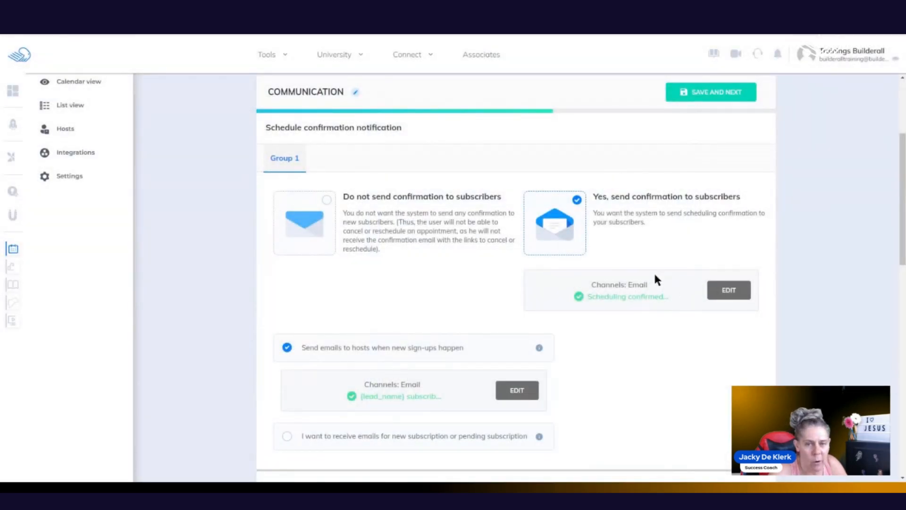
pyautogui.click(518, 392)
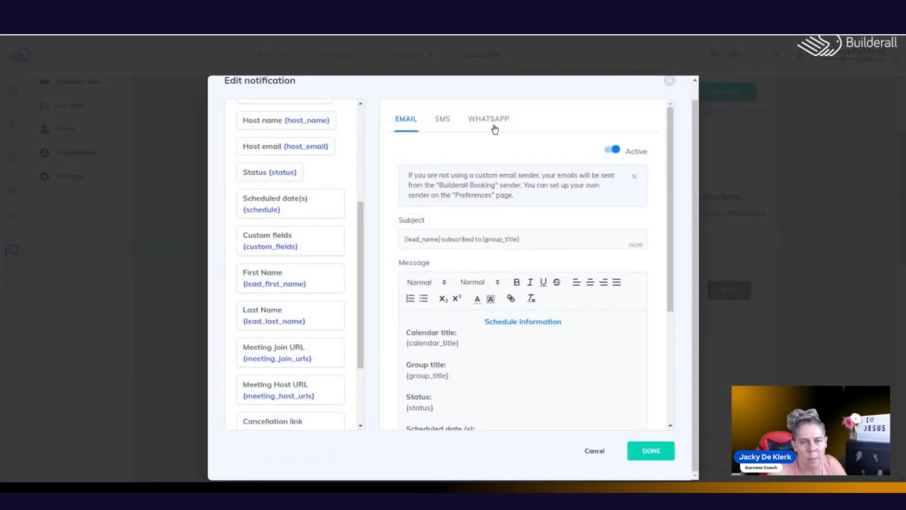
pyautogui.click(595, 451)
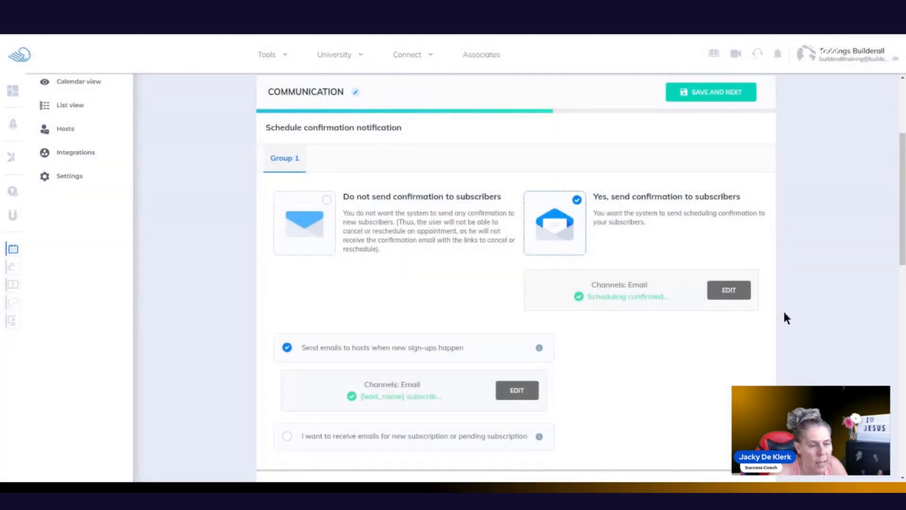
pyautogui.scroll(-5, 898, 245)
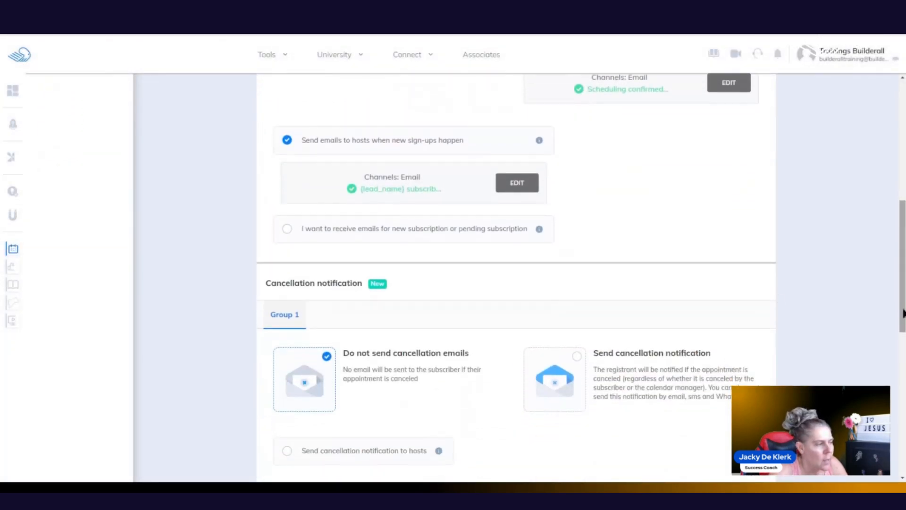
# Step: Turn off host sign-up emails and set cancellation emails to go to neither subscribers nor hosts
pyautogui.click(287, 140)
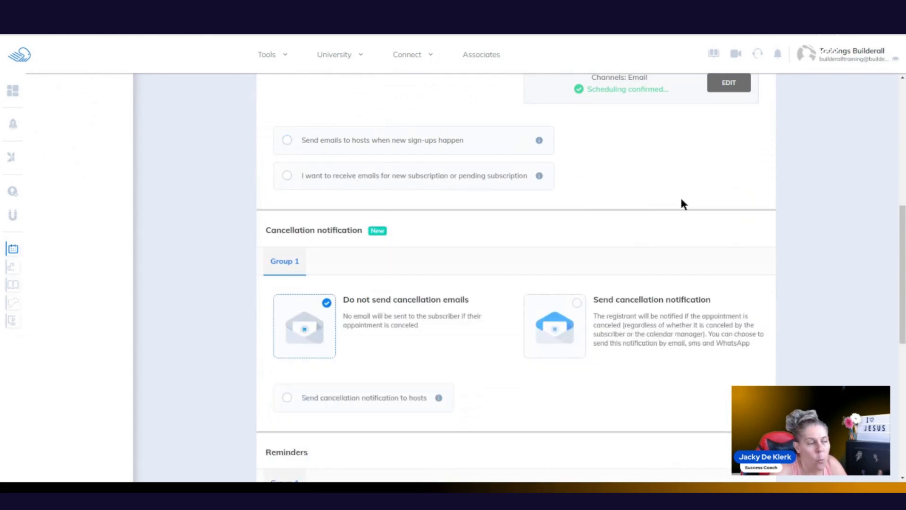
pyautogui.moveTo(903, 247); pyautogui.dragTo(902, 293)
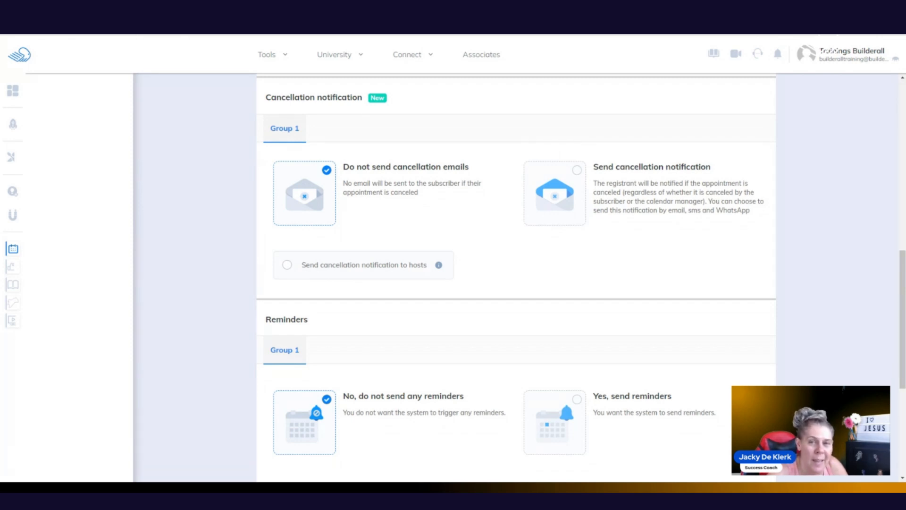
pyautogui.click(577, 171)
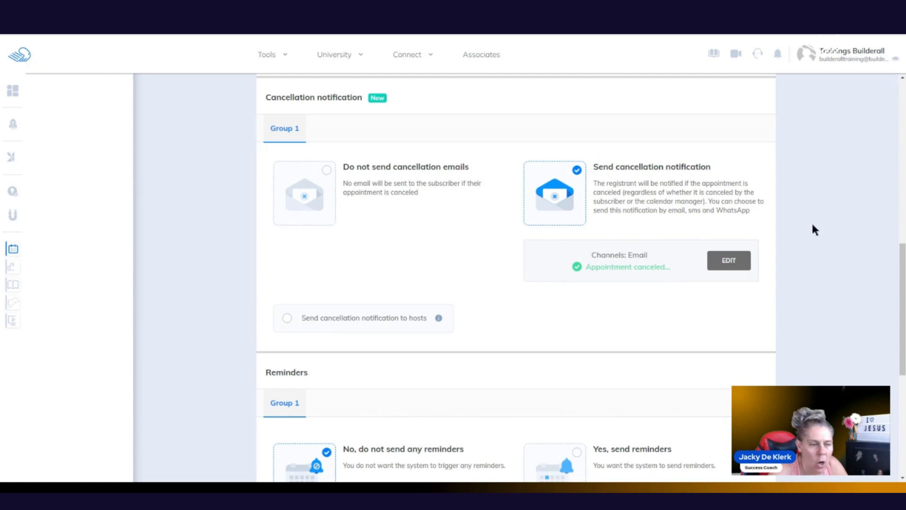
pyautogui.moveTo(900, 263); pyautogui.dragTo(903, 309)
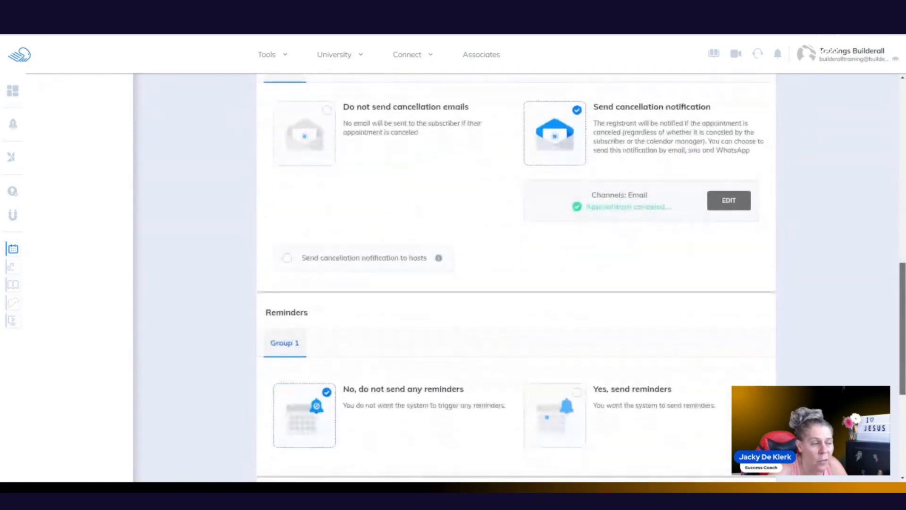
pyautogui.click(330, 114)
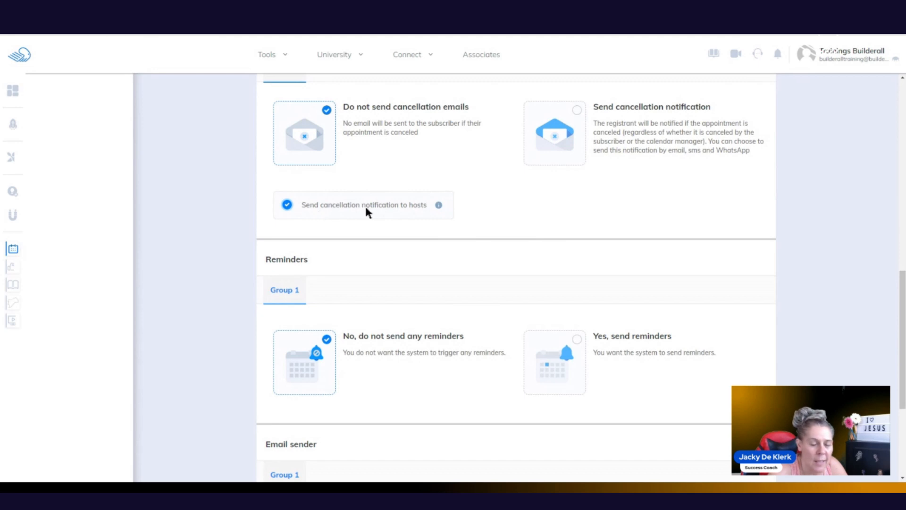
pyautogui.click(286, 205)
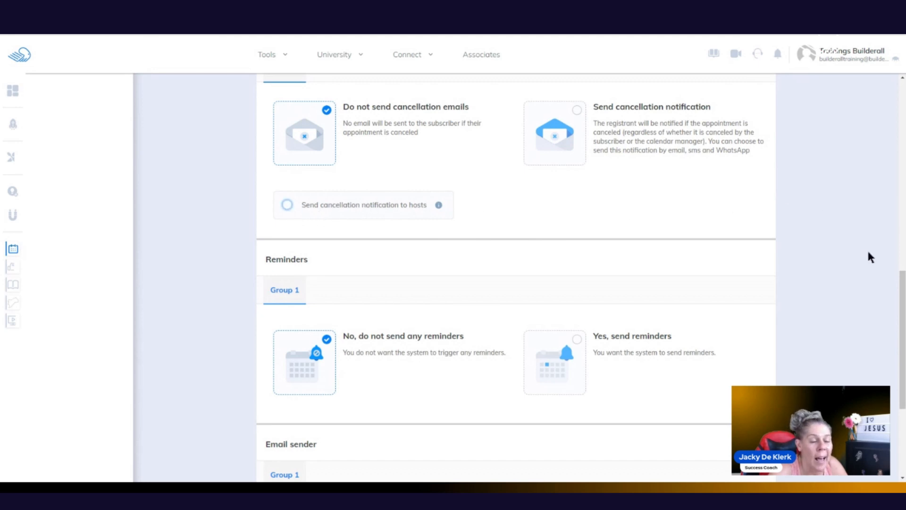
pyautogui.moveTo(902, 281); pyautogui.dragTo(902, 337)
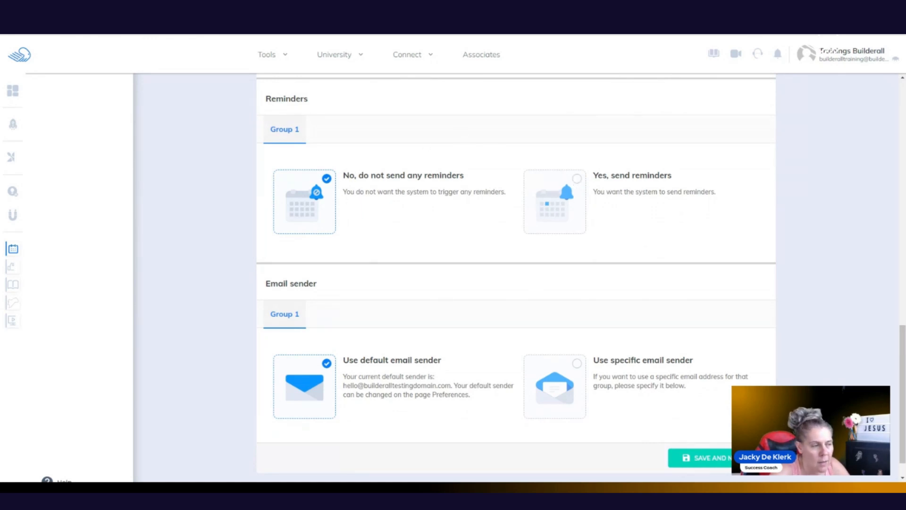
# Step: Turn on appointment reminders and review the existing subscriber reminder email, leaving it unchanged
pyautogui.click(576, 184)
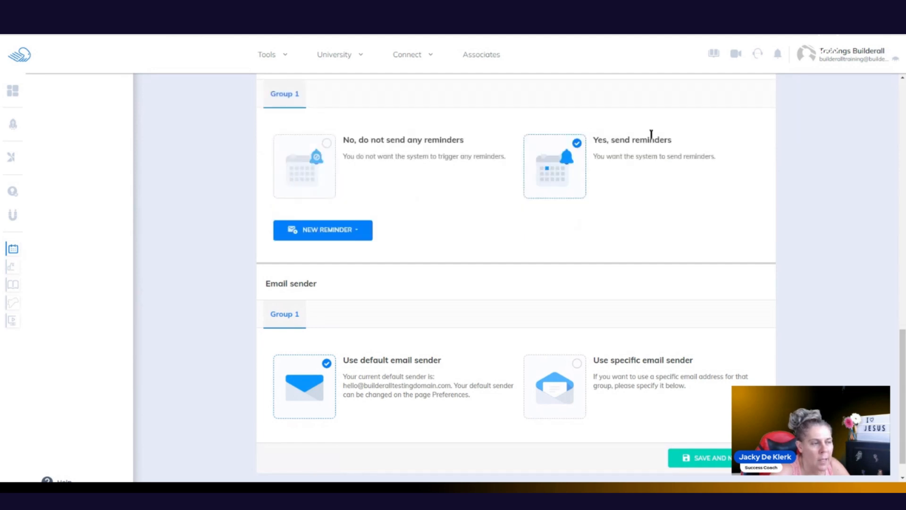
pyautogui.click(353, 229)
pyautogui.click(312, 251)
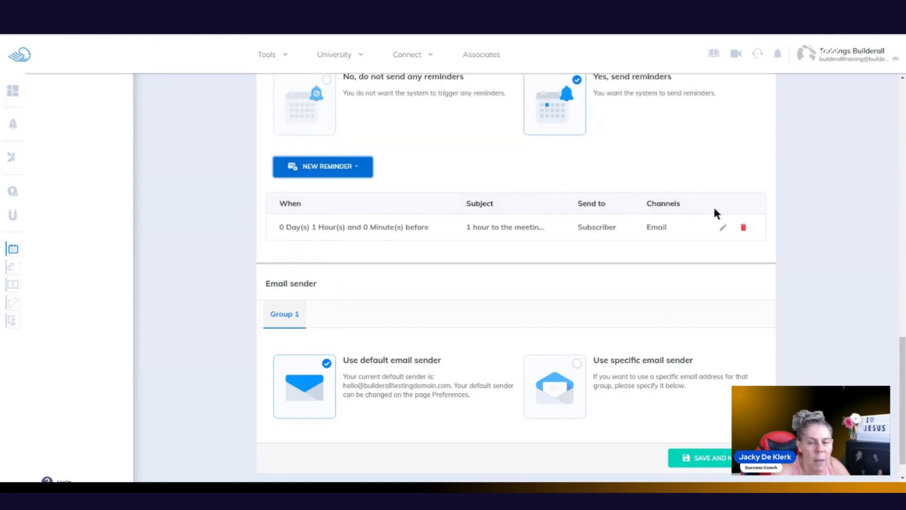
pyautogui.click(723, 227)
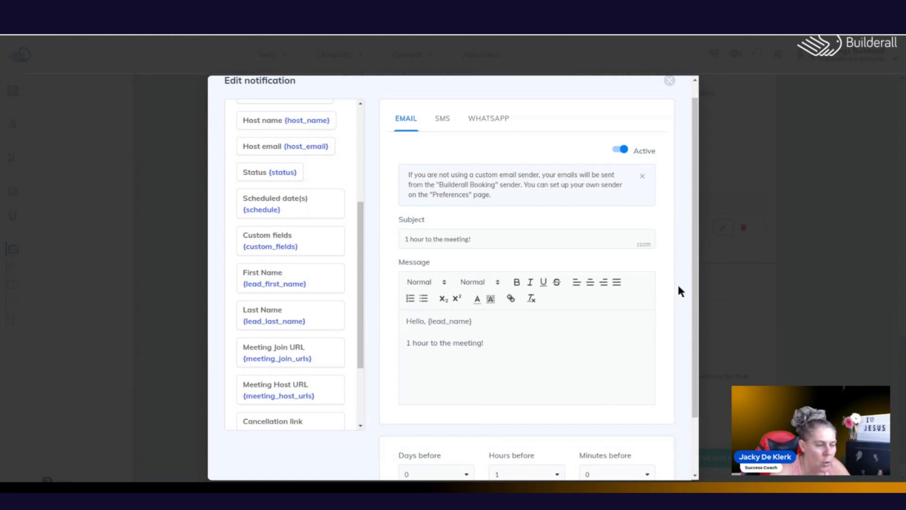
pyautogui.scroll(-2, 680, 283)
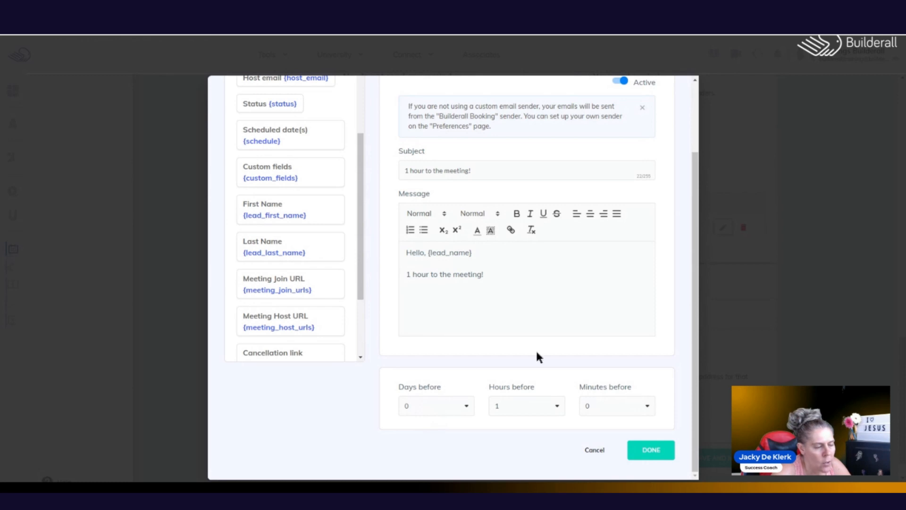
pyautogui.click(647, 447)
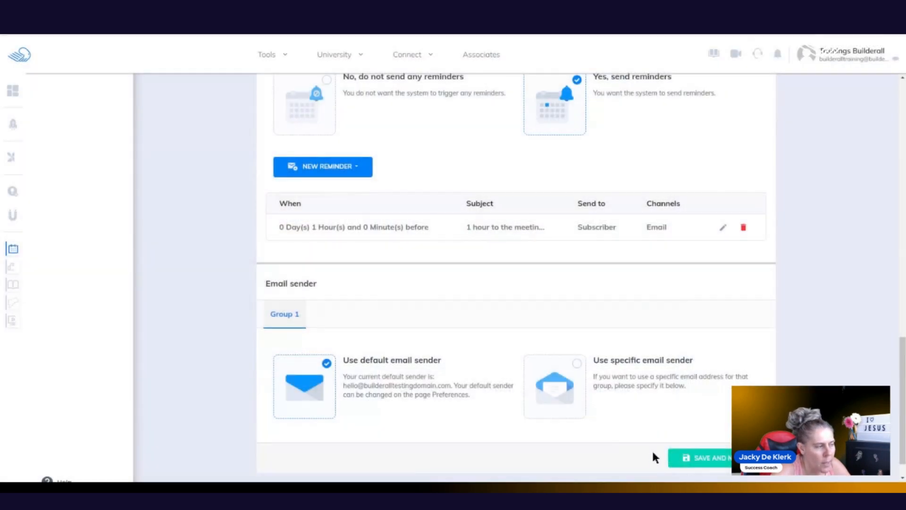
# Step: Add another subscriber reminder timed 1 day and 0 hours before the meeting
pyautogui.click(326, 171)
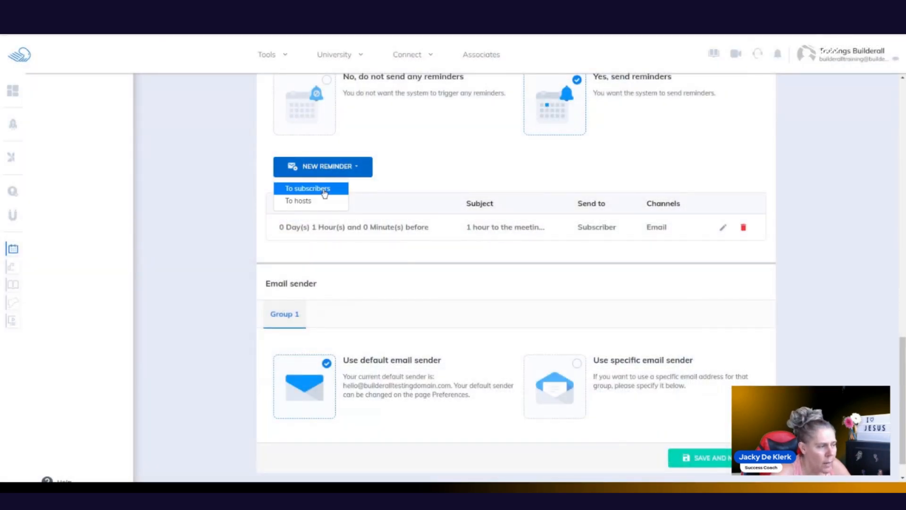
pyautogui.click(323, 189)
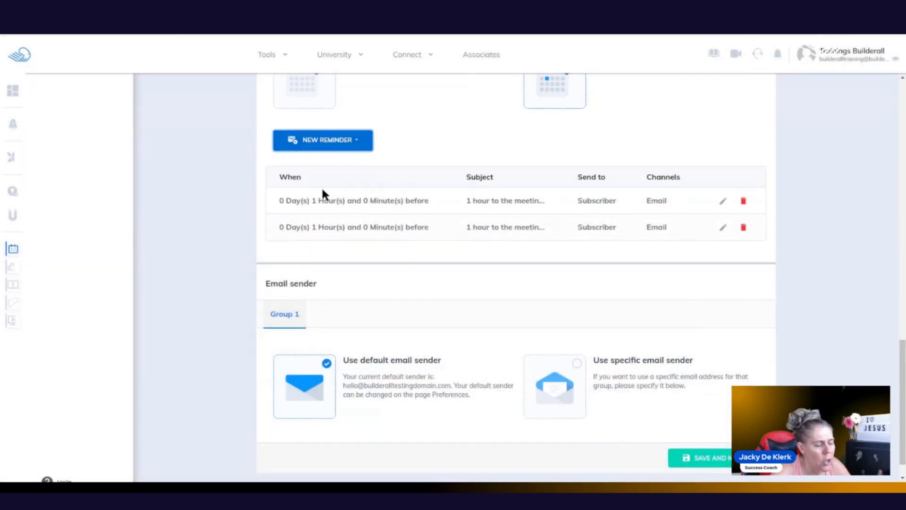
pyautogui.click(724, 201)
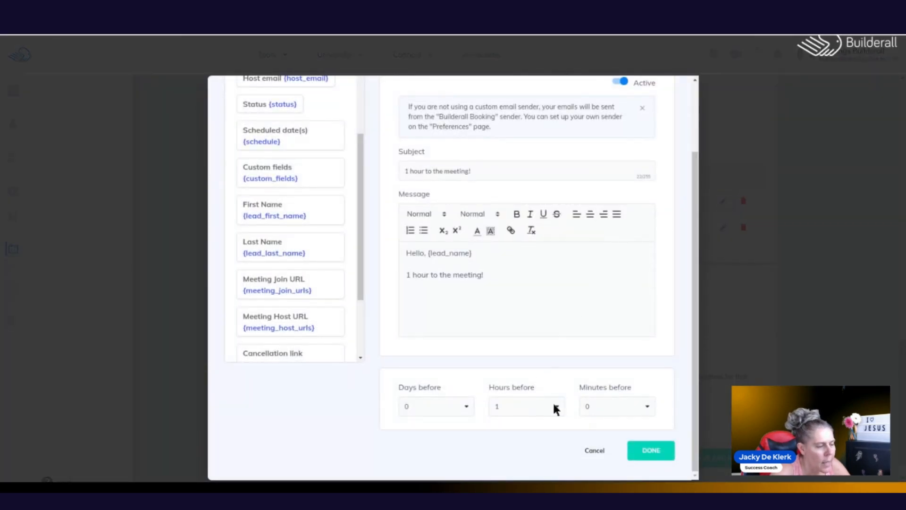
pyautogui.click(466, 409)
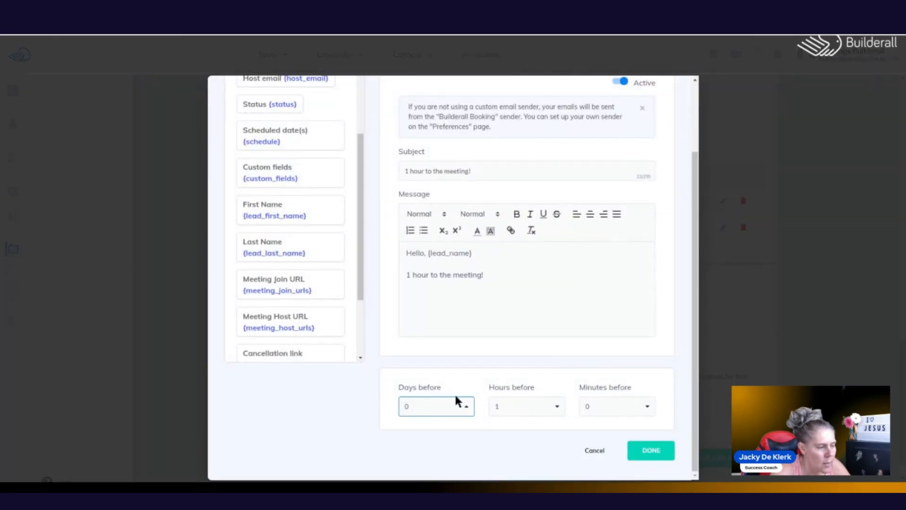
pyautogui.click(456, 395)
pyautogui.click(551, 405)
pyautogui.click(548, 397)
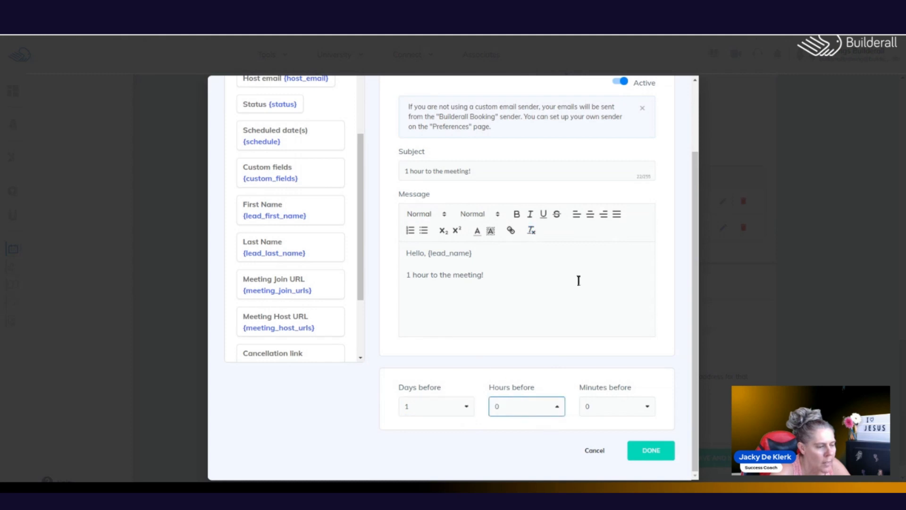
pyautogui.click(649, 453)
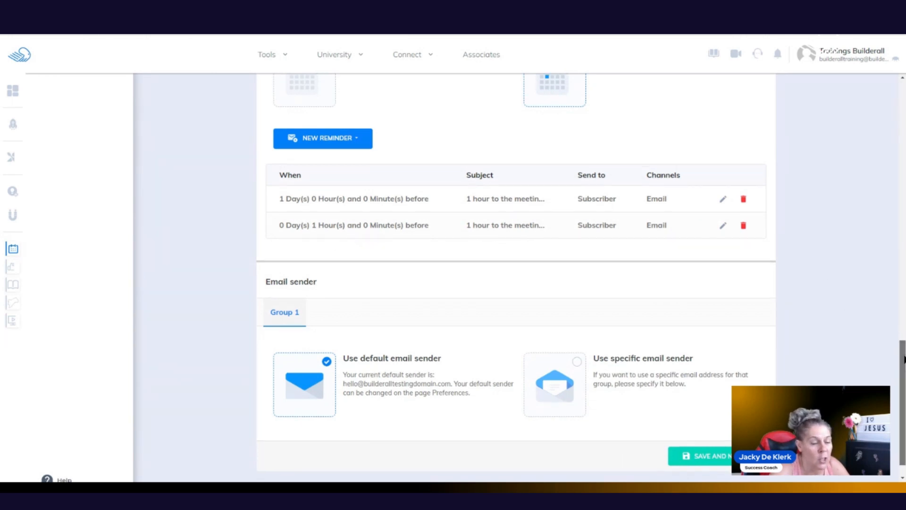
# Step: Try a specific sender address, display name and reply-to, then revert to the default sender and save
pyautogui.scroll(-1, 899, 361)
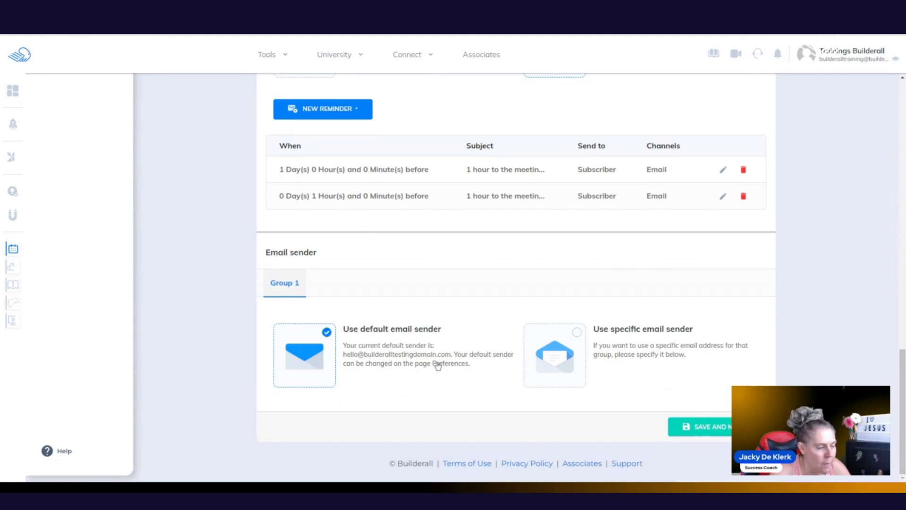
pyautogui.moveTo(453, 354); pyautogui.dragTo(343, 354)
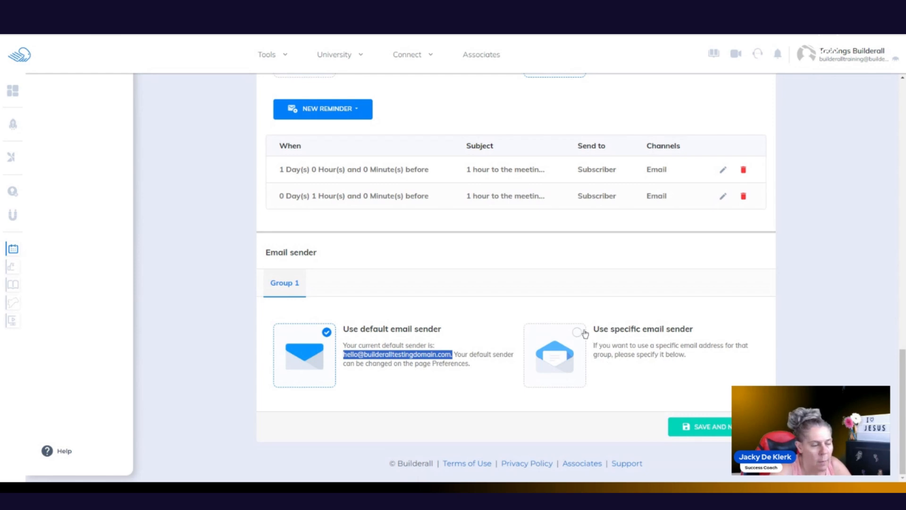
pyautogui.click(585, 335)
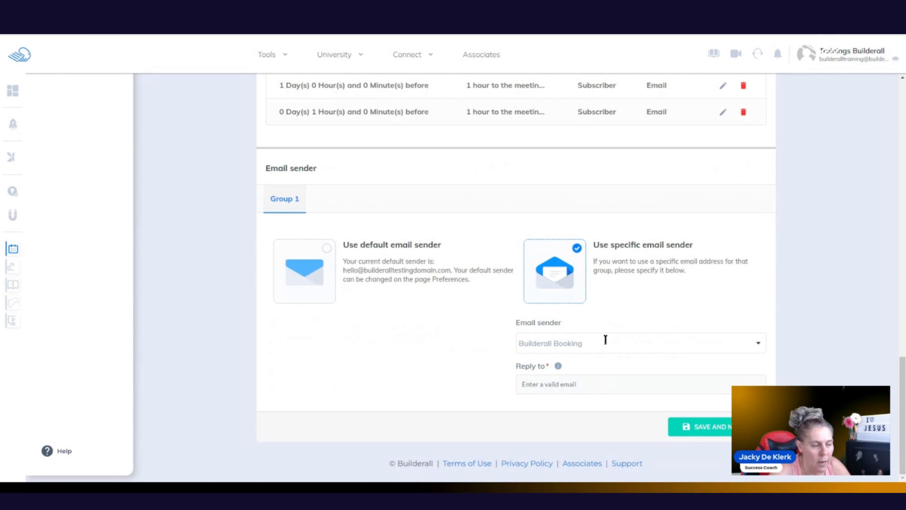
pyautogui.click(627, 339)
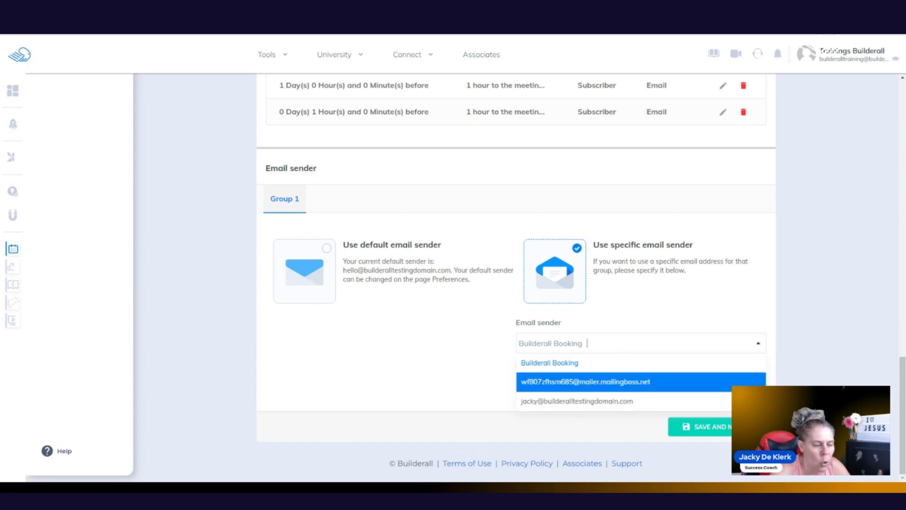
pyautogui.click(591, 407)
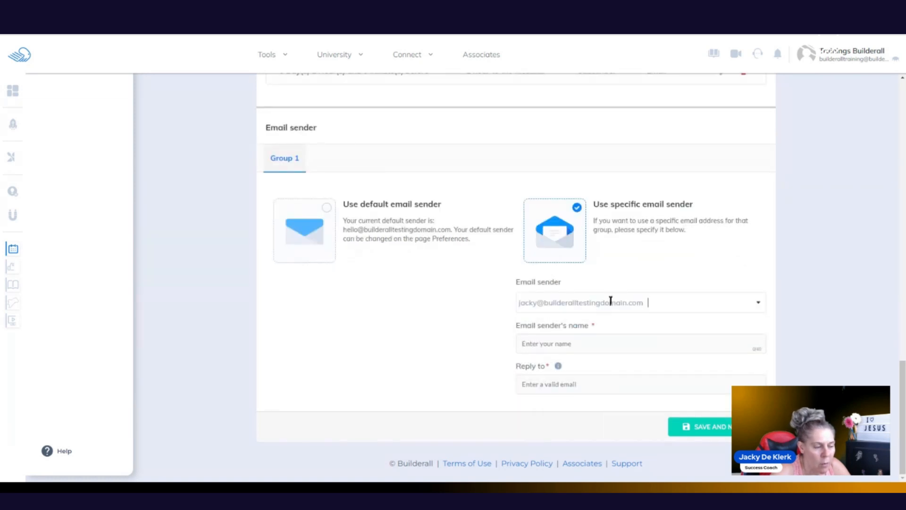
pyautogui.click(592, 348)
pyautogui.write('Jacky')
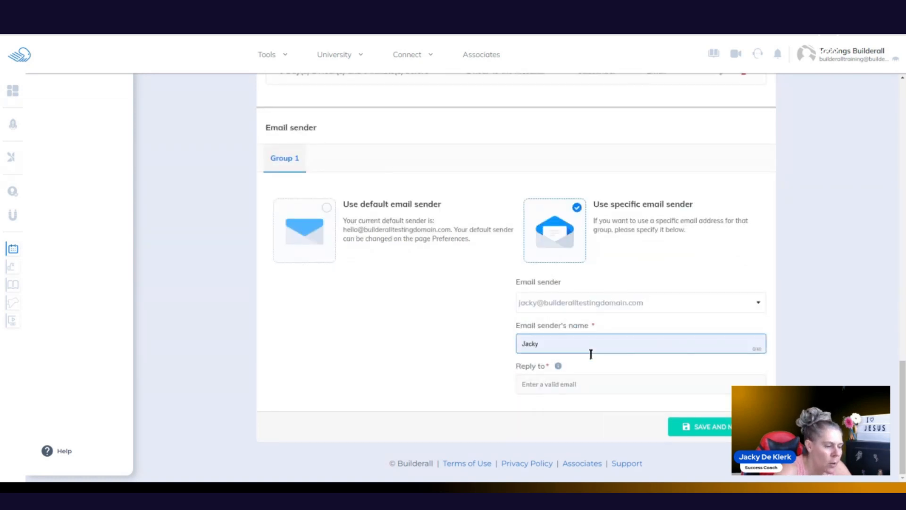
pyautogui.click(569, 383)
pyautogui.hotkey('ctrl', 'v')
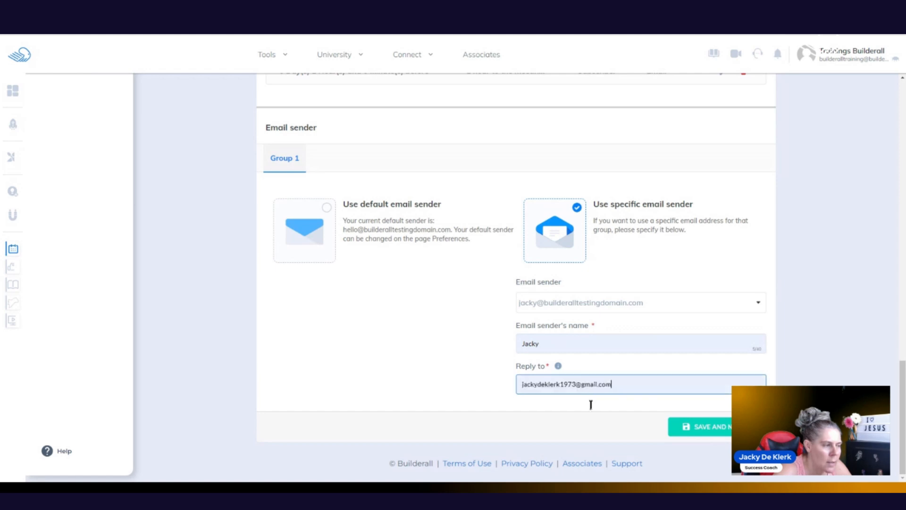
pyautogui.click(325, 210)
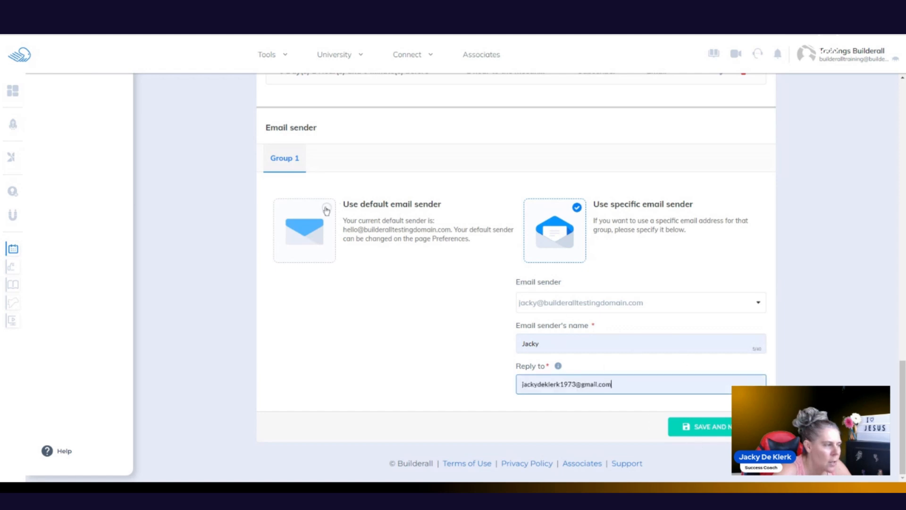
pyautogui.click(703, 425)
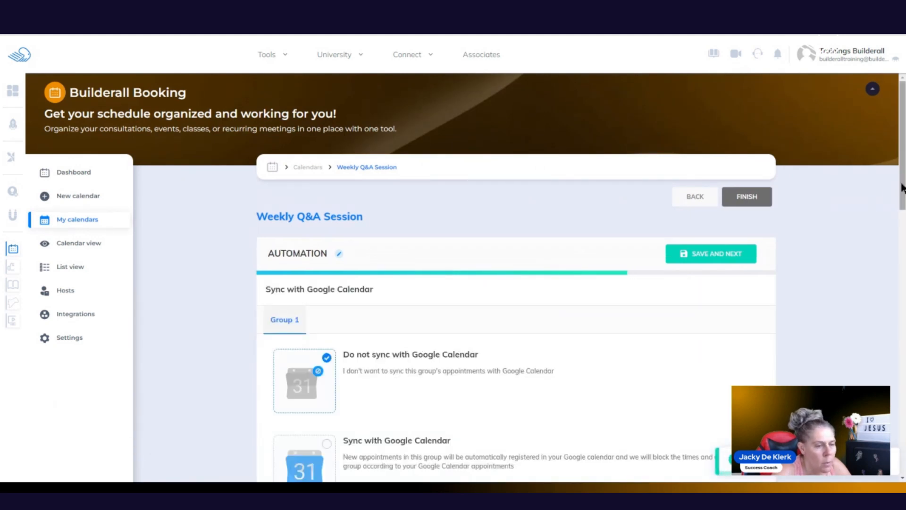
# Step: Enable Google Calendar sync, add the connected account's personal calendar, then delete that calendar entry
pyautogui.scroll(-3, 888, 194)
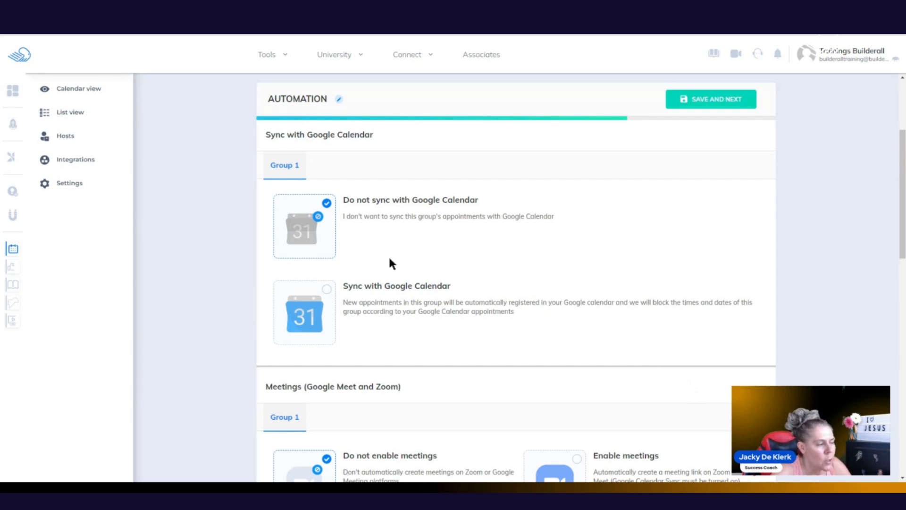
pyautogui.click(327, 290)
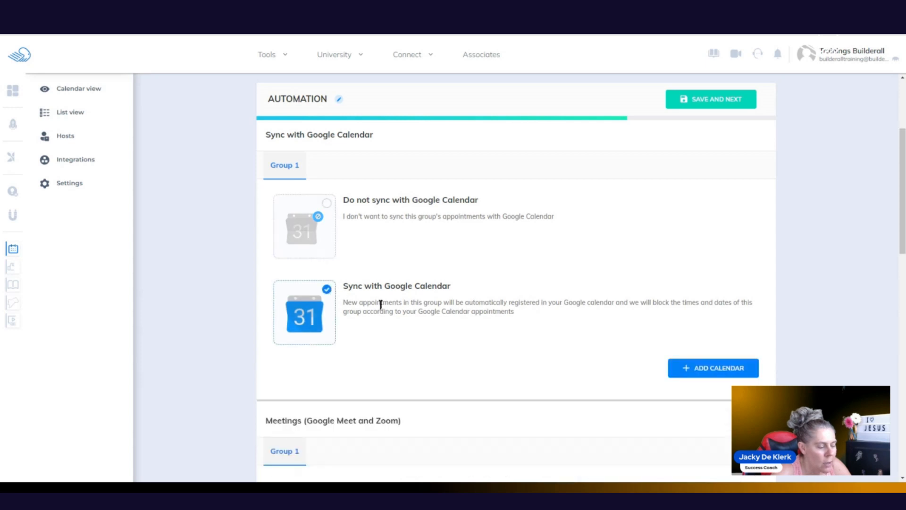
pyautogui.scroll(-3, 903, 254)
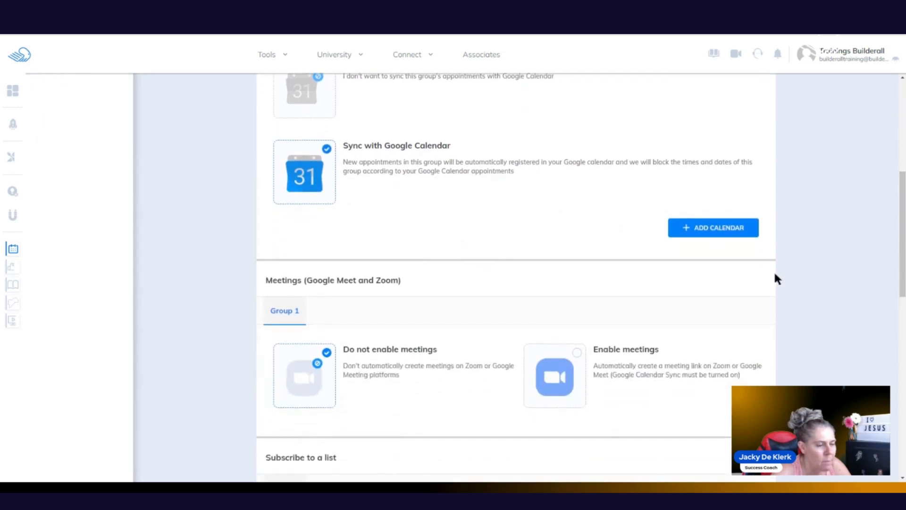
pyautogui.click(713, 227)
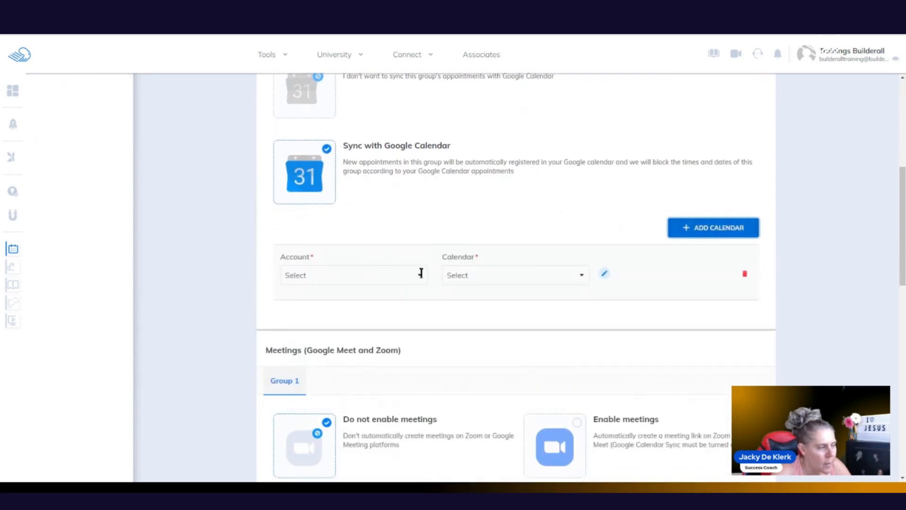
pyautogui.click(419, 275)
pyautogui.click(402, 294)
pyautogui.click(580, 274)
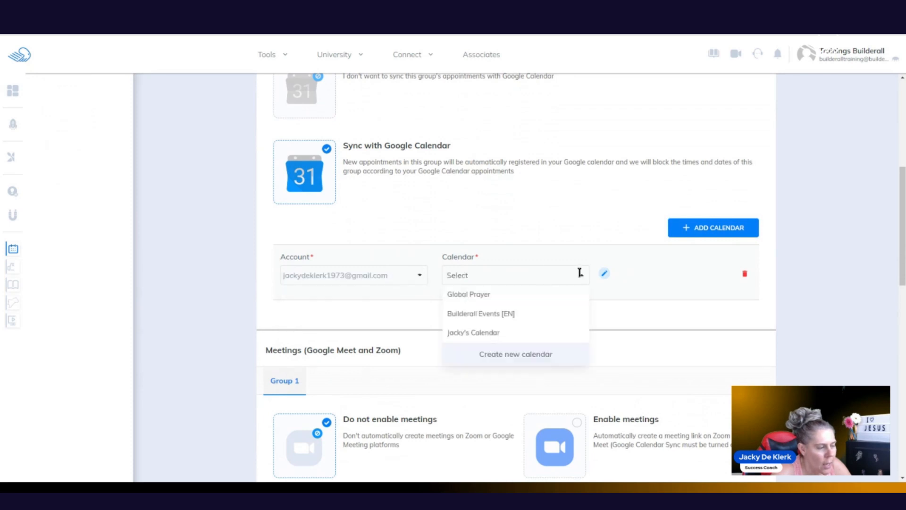
pyautogui.click(480, 332)
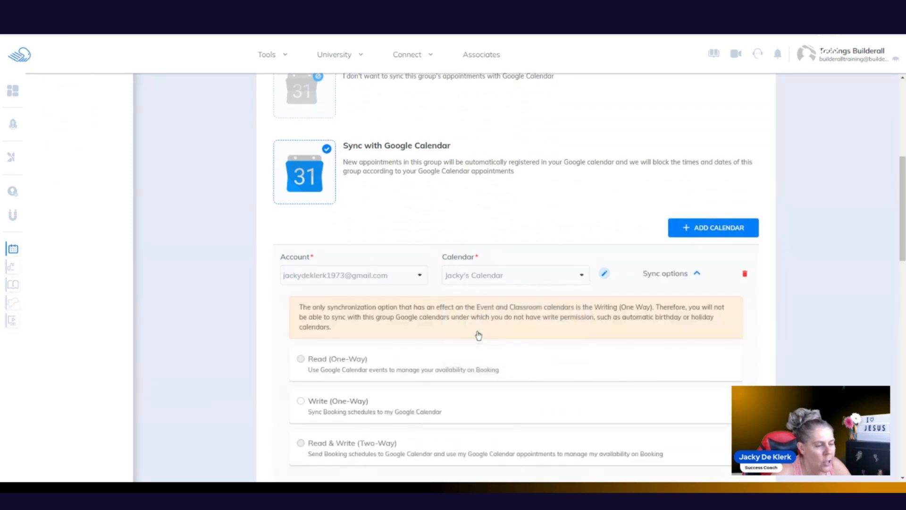
pyautogui.scroll(-3, 897, 239)
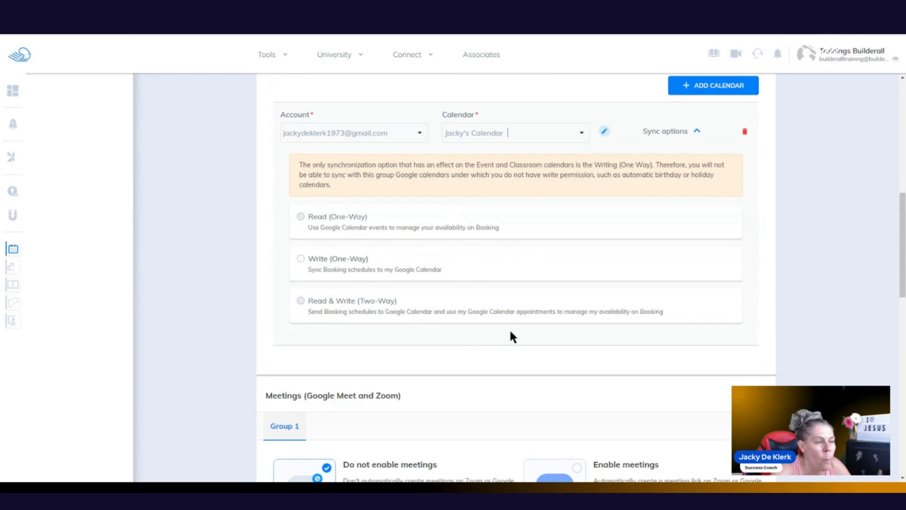
pyautogui.click(745, 135)
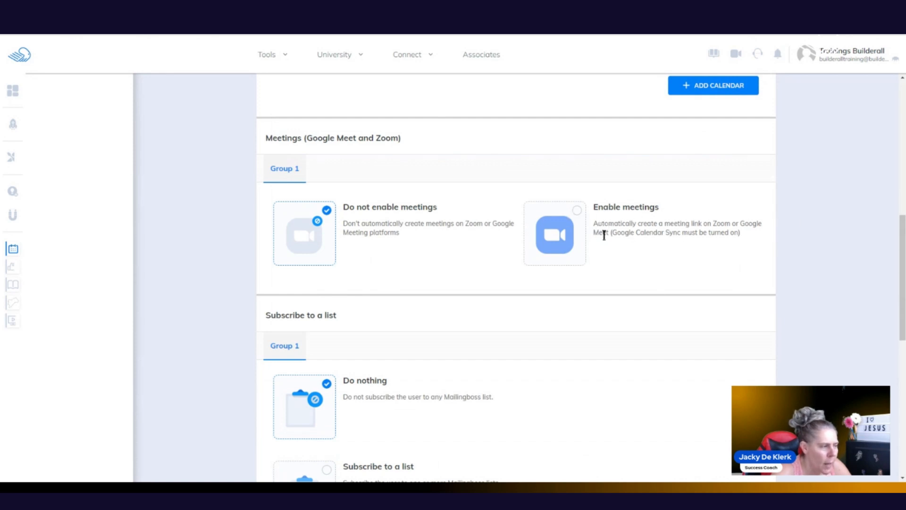
# Step: Enable meetings for Group 1, keeping Zoom as the meeting platform
pyautogui.click(580, 213)
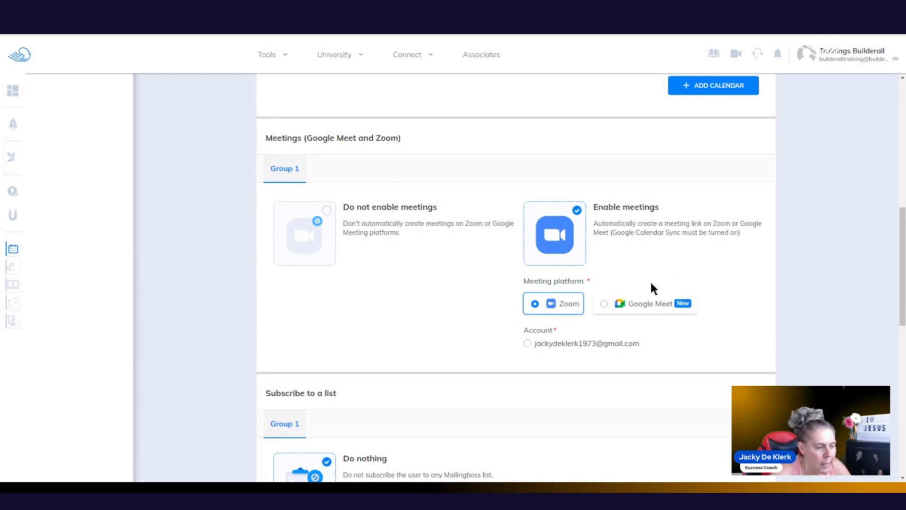
pyautogui.scroll(-2, 651, 284)
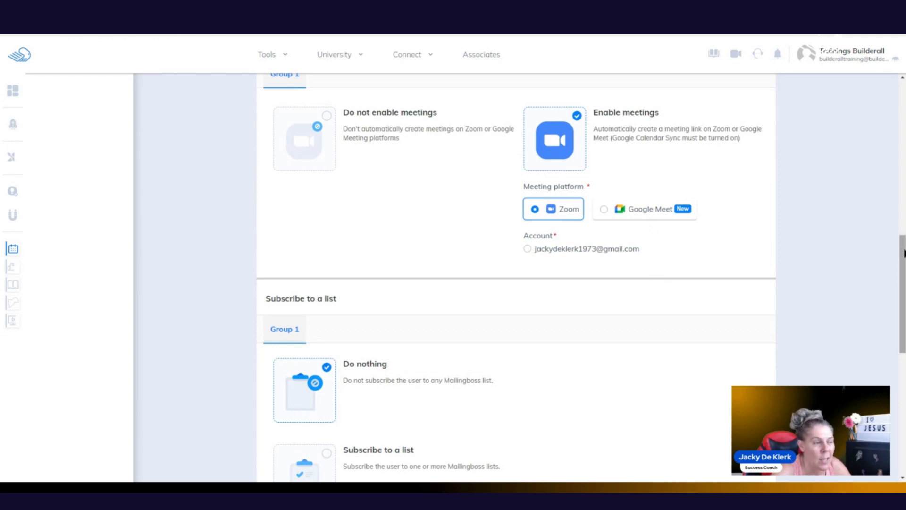
pyautogui.moveTo(904, 253); pyautogui.dragTo(904, 223)
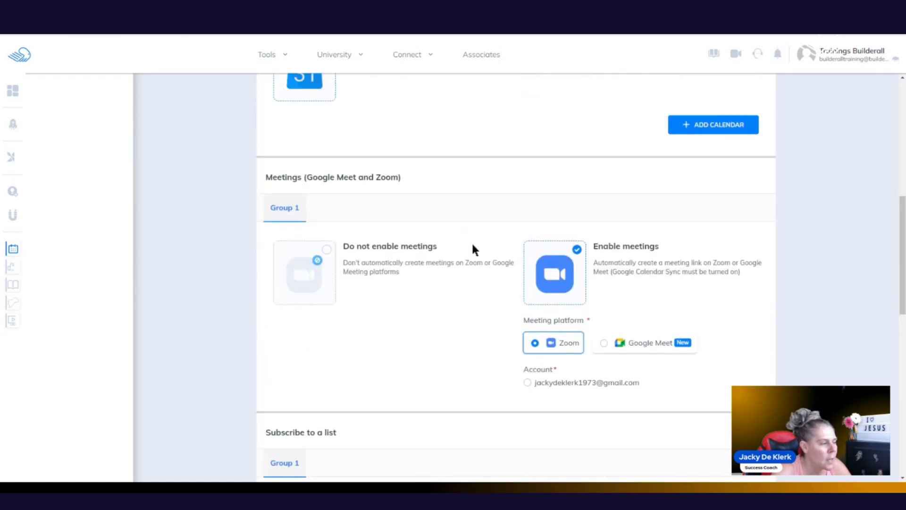
# Step: Turn meeting links back off and add the Default Form / Builderall Getting Started Mailingboss list
pyautogui.click(326, 252)
pyautogui.moveTo(902, 265); pyautogui.dragTo(903, 345)
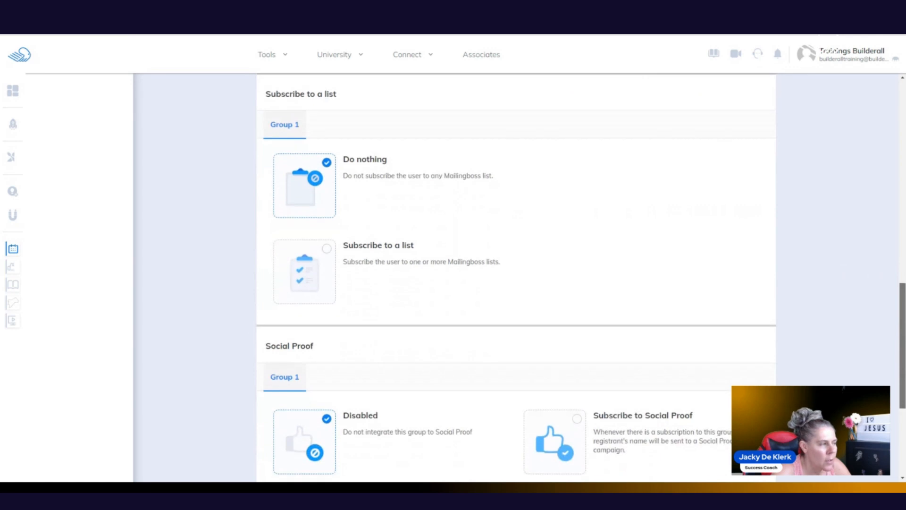
pyautogui.click(326, 249)
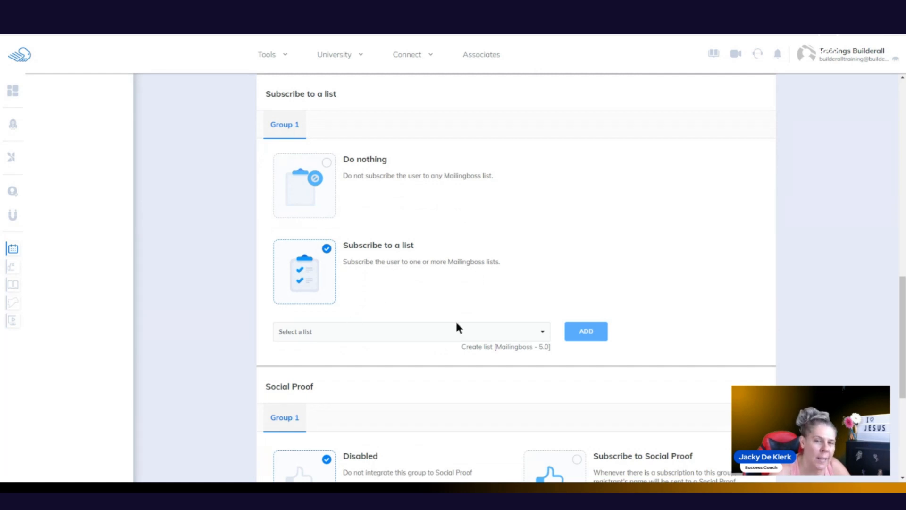
pyautogui.click(541, 333)
pyautogui.click(478, 341)
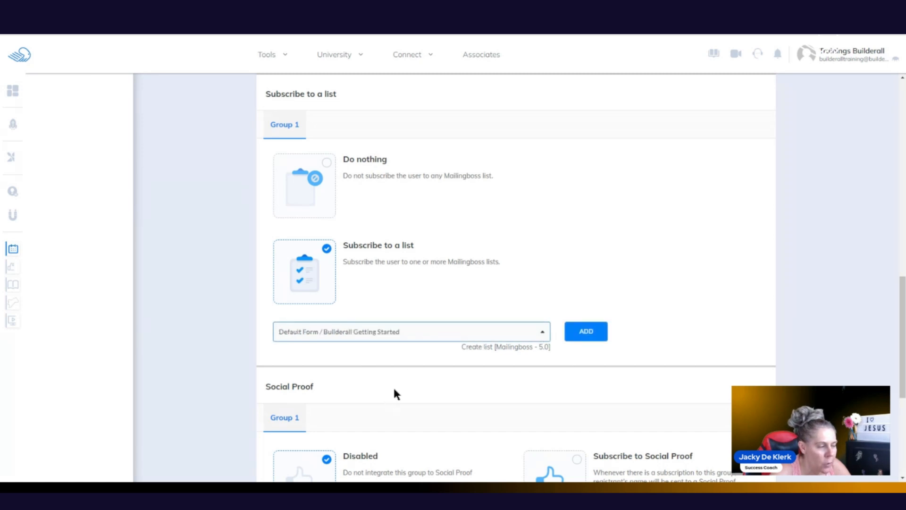
pyautogui.click(592, 332)
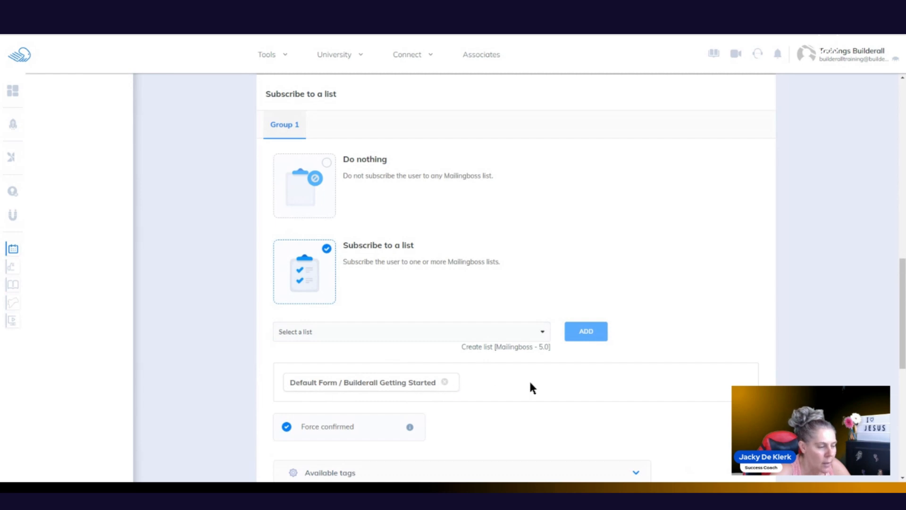
# Step: Expand the Available tags table to review the Mailingboss tags, then collapse it
pyautogui.moveTo(903, 289); pyautogui.dragTo(904, 355)
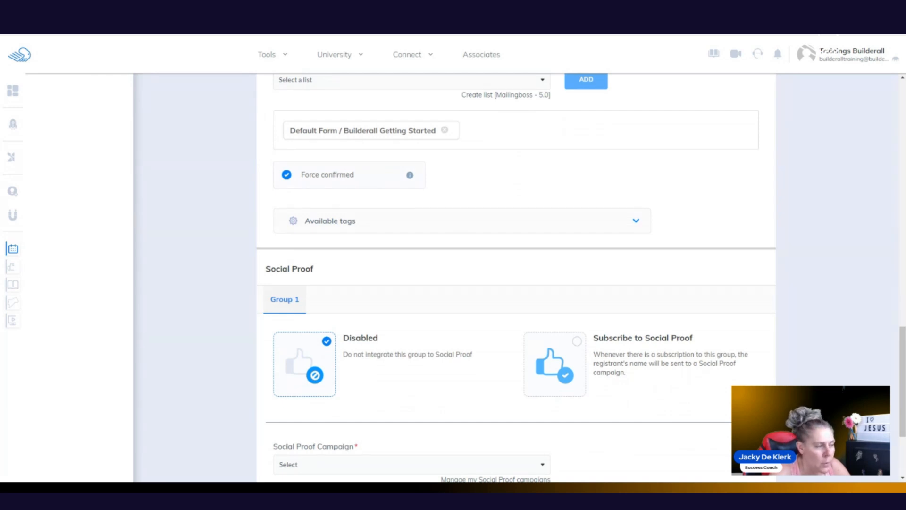
pyautogui.click(384, 225)
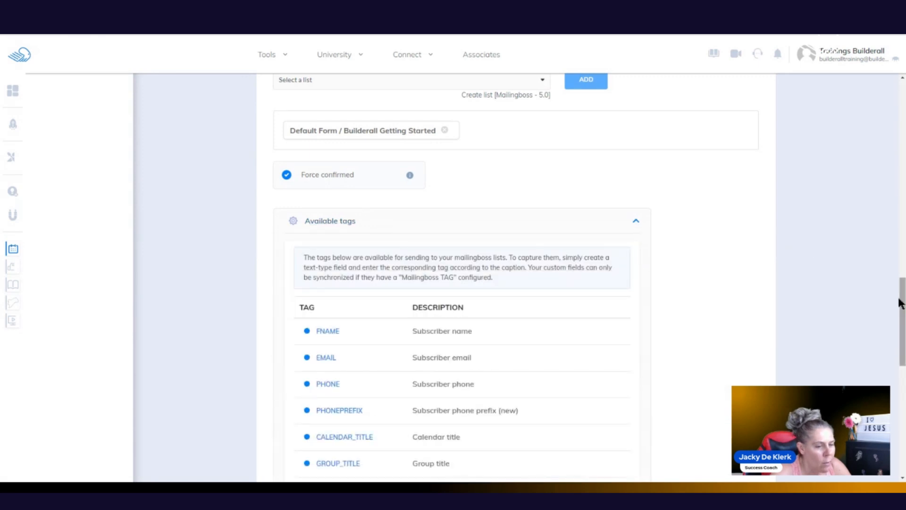
pyautogui.moveTo(900, 293); pyautogui.dragTo(903, 319)
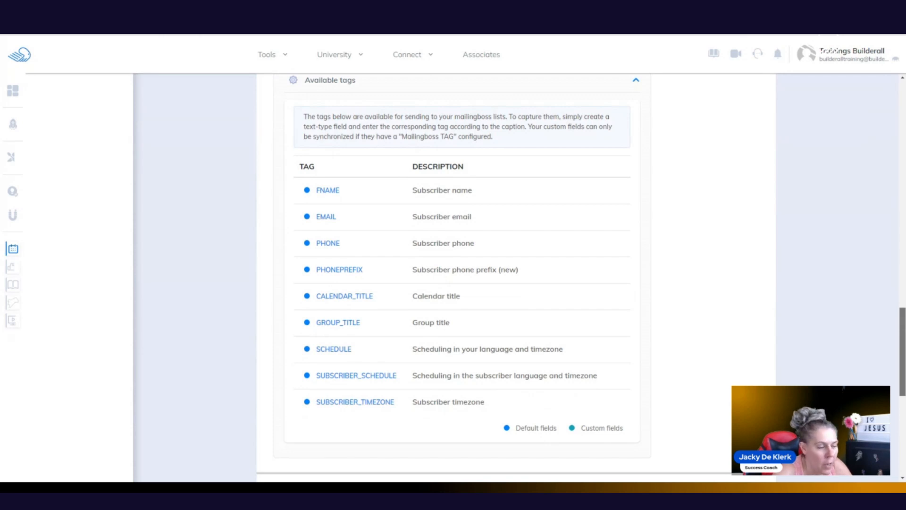
pyautogui.moveTo(903, 320); pyautogui.dragTo(902, 273)
pyautogui.click(636, 302)
pyautogui.moveTo(902, 307); pyautogui.dragTo(903, 384)
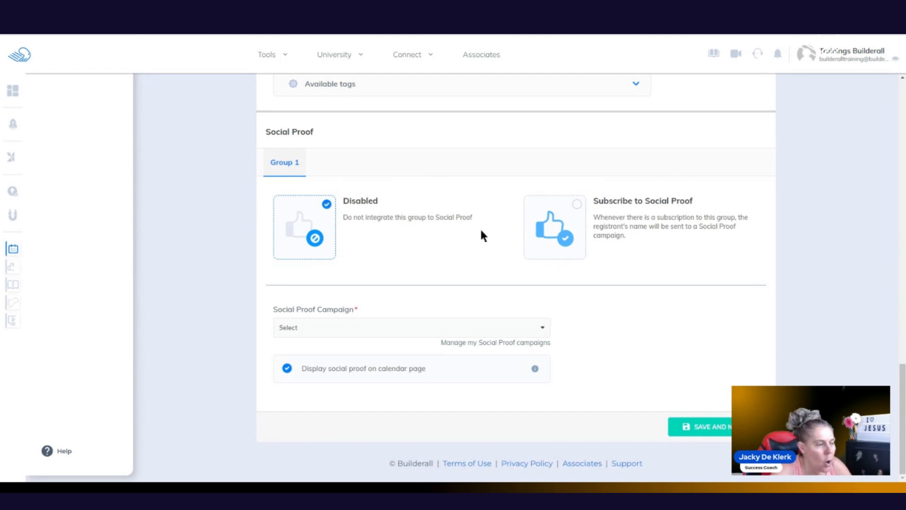
# Step: Subscribe Group 1 registrants to the Elearning social proof campaign and save the step
pyautogui.click(578, 206)
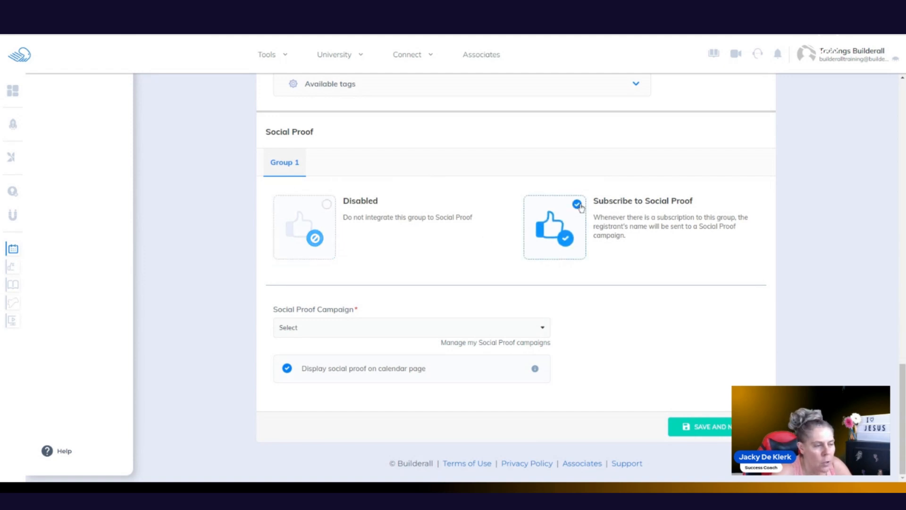
pyautogui.click(535, 327)
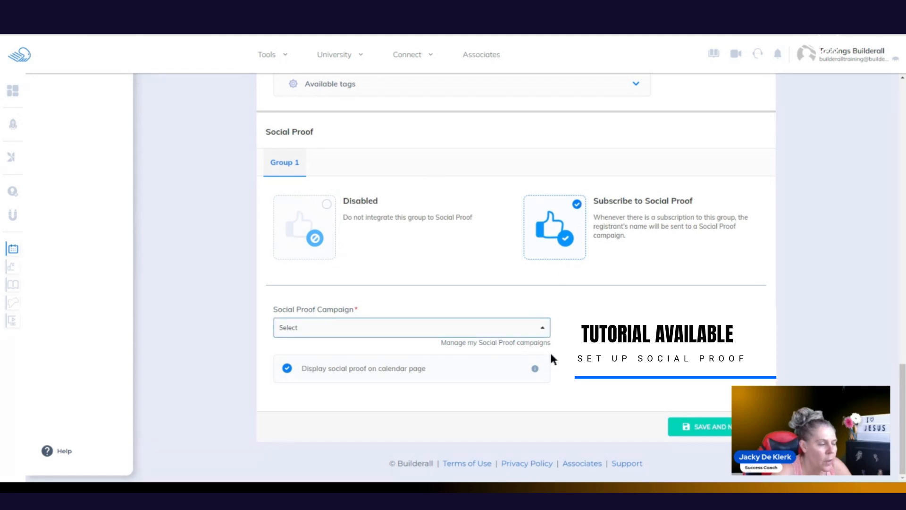
pyautogui.click(629, 314)
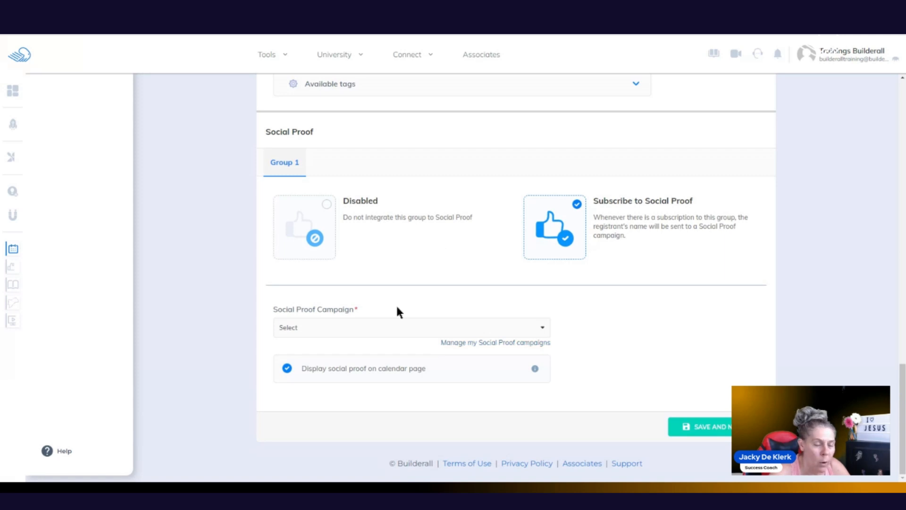
pyautogui.click(387, 326)
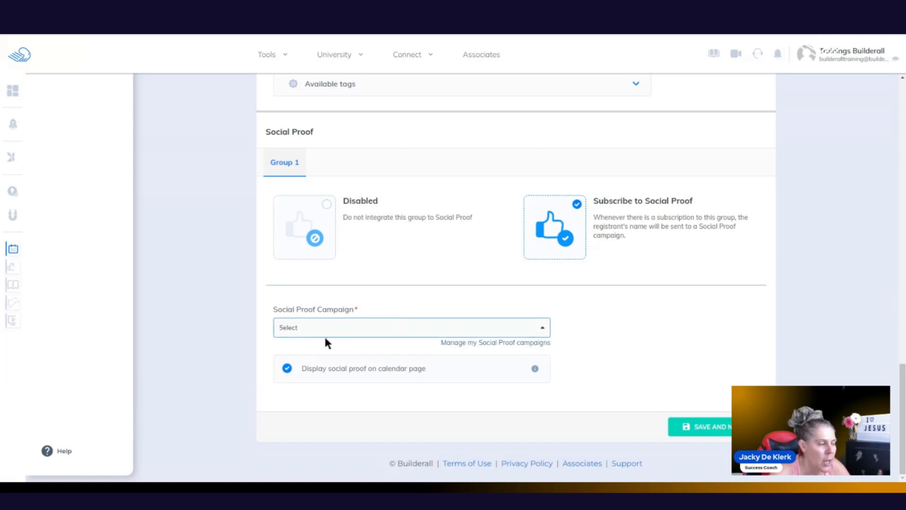
pyautogui.click(315, 357)
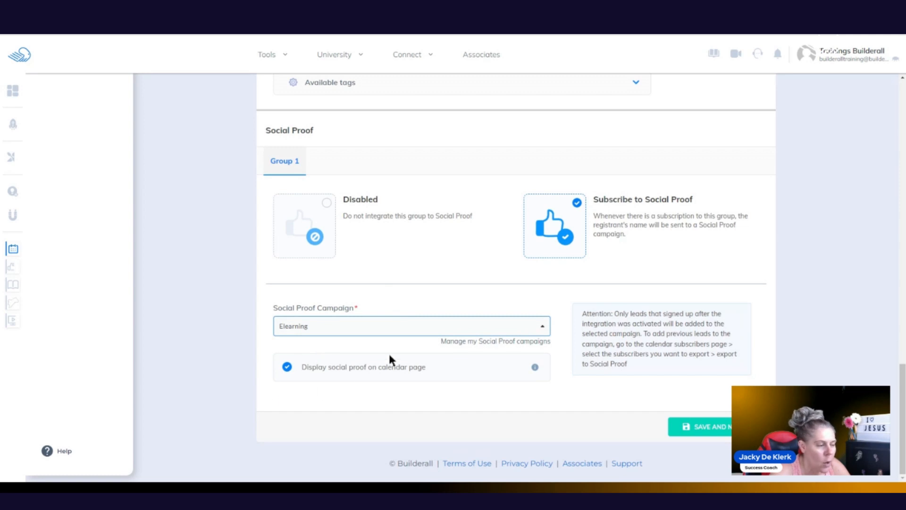
pyautogui.click(706, 426)
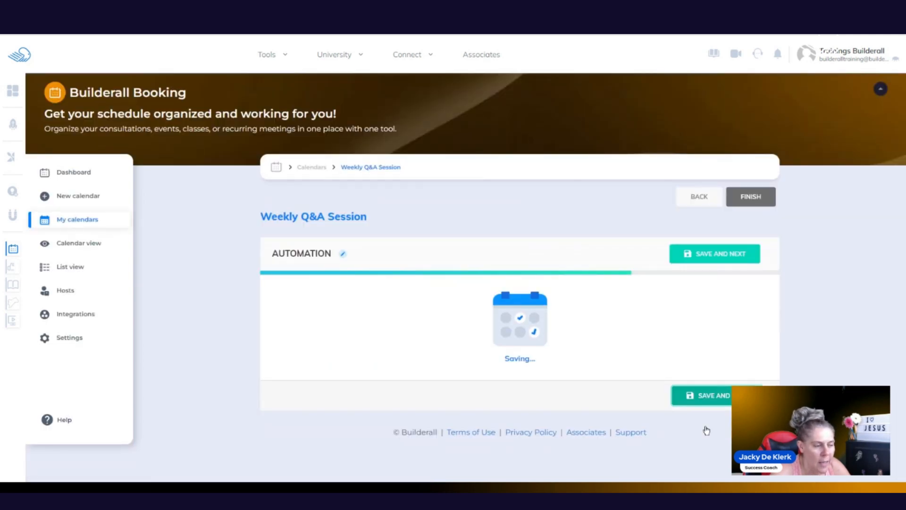
# Step: Try charging with payment when attending, then revert payments to not enabled and finish the calendar
pyautogui.click(716, 254)
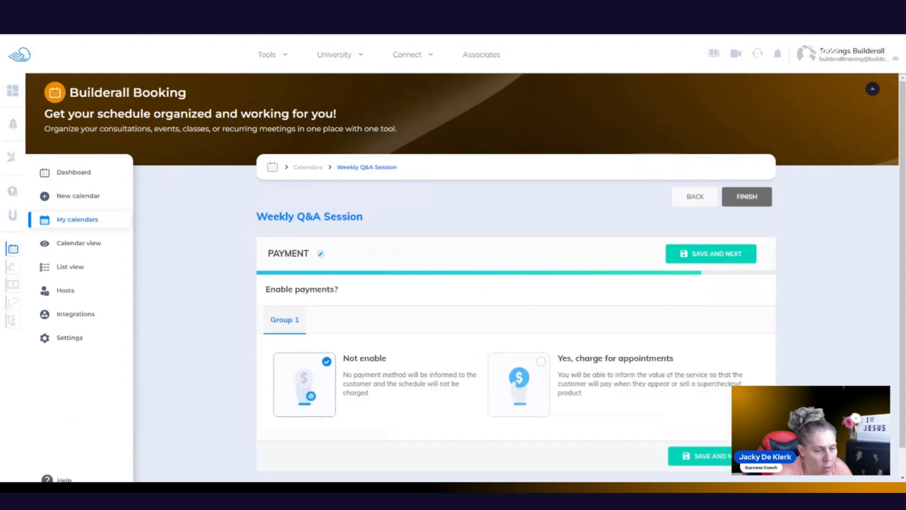
pyautogui.scroll(-1, 895, 259)
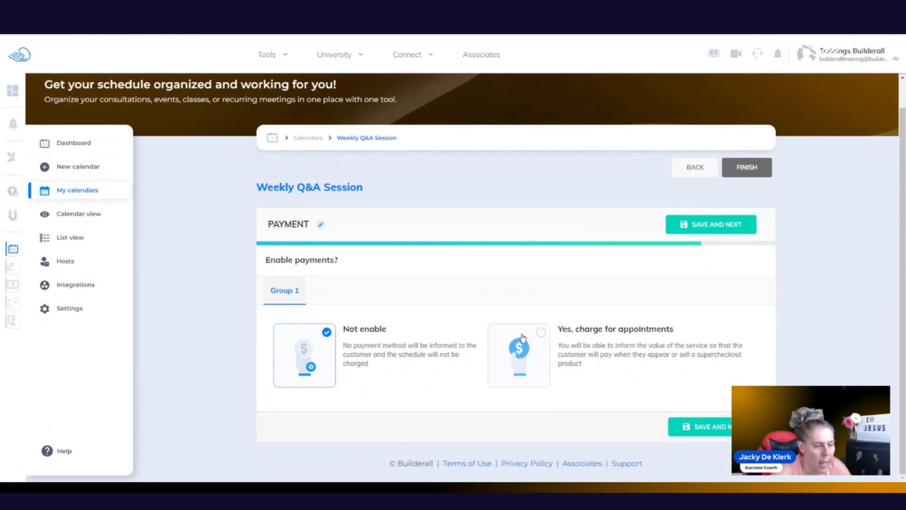
pyautogui.click(541, 333)
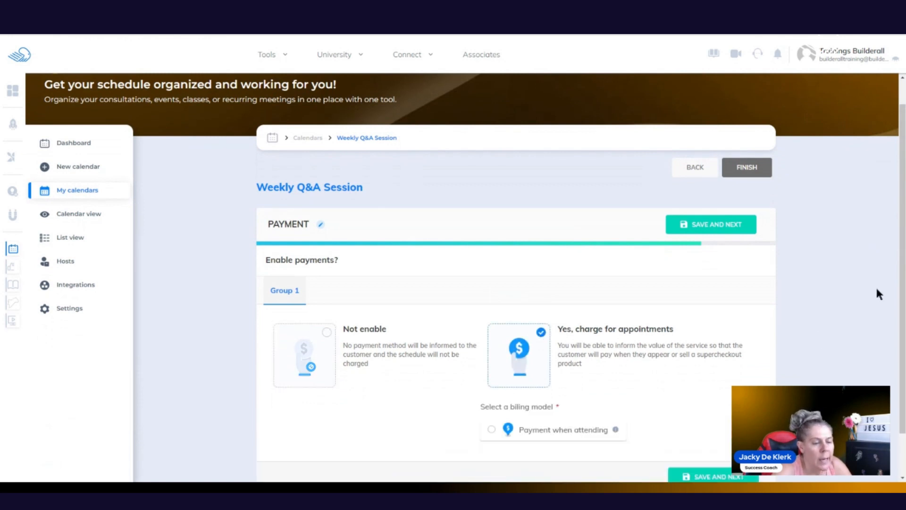
pyautogui.scroll(-1, 898, 297)
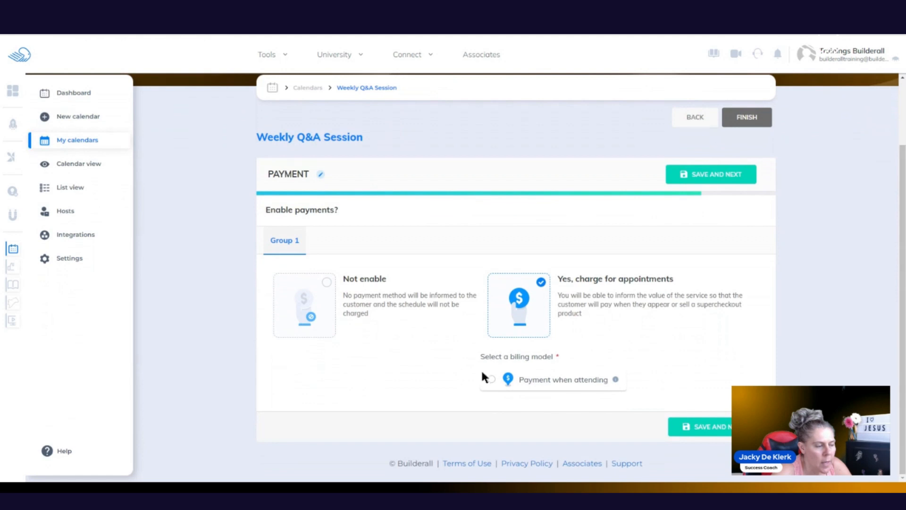
pyautogui.click(491, 379)
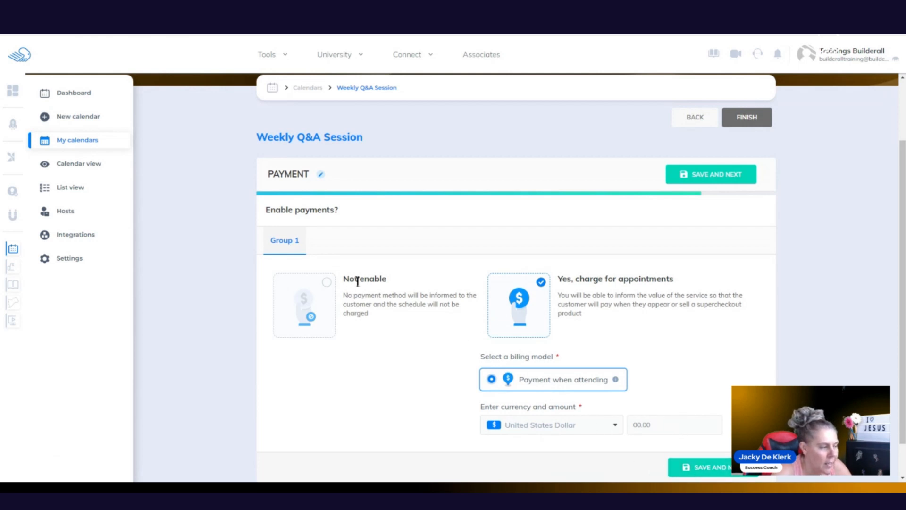
pyautogui.click(327, 283)
pyautogui.click(718, 430)
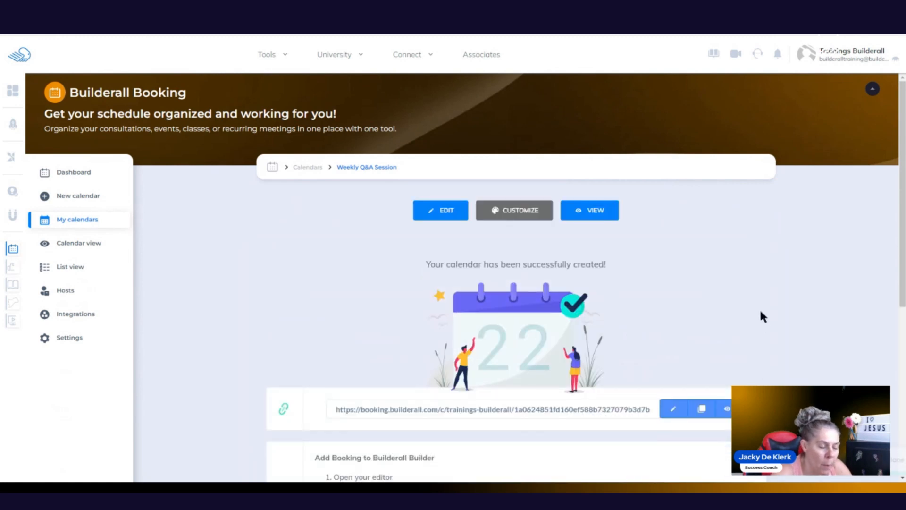
pyautogui.click(523, 210)
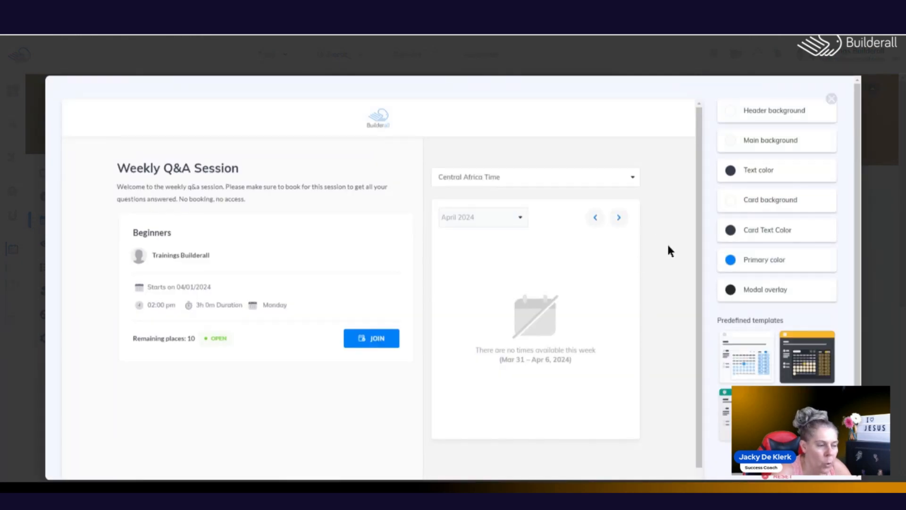
pyautogui.click(807, 356)
pyautogui.scroll(-1, 839, 361)
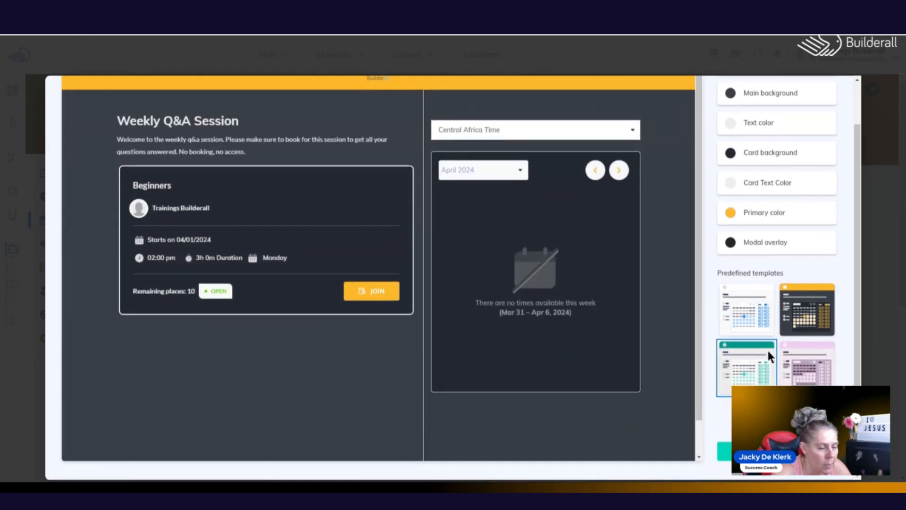
pyautogui.click(752, 378)
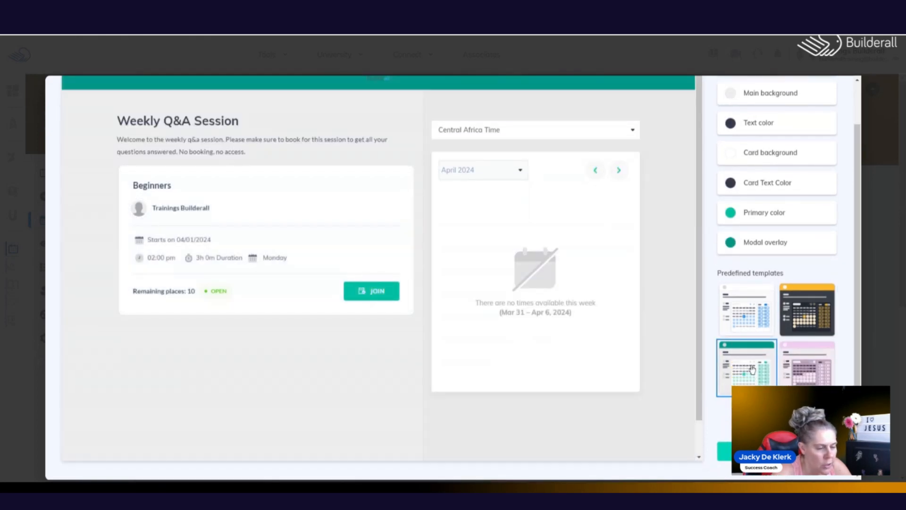
pyautogui.click(744, 318)
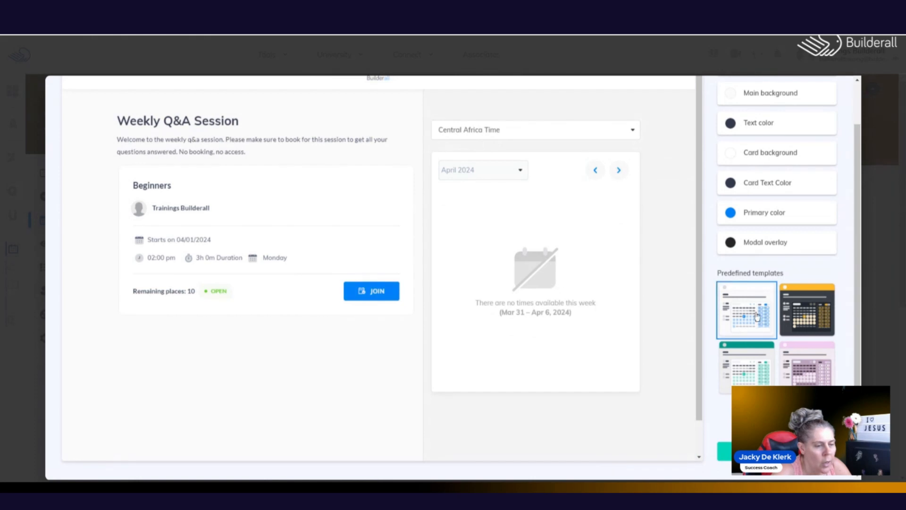
pyautogui.scroll(1, 859, 323)
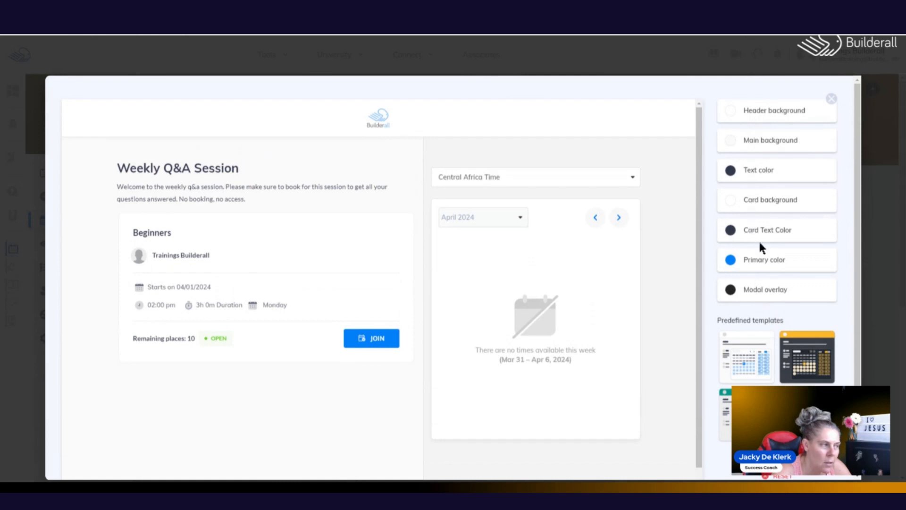
pyautogui.scroll(-1, 860, 256)
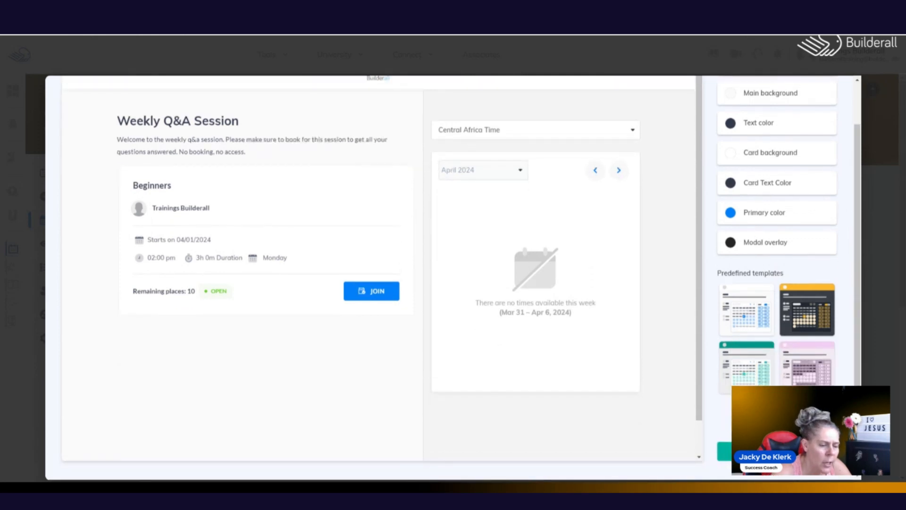
pyautogui.scroll(1, 860, 172)
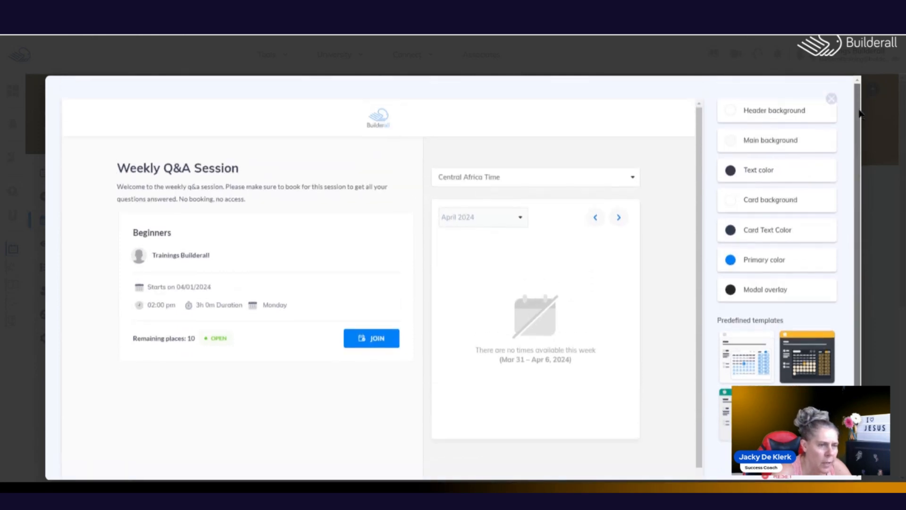
pyautogui.click(831, 101)
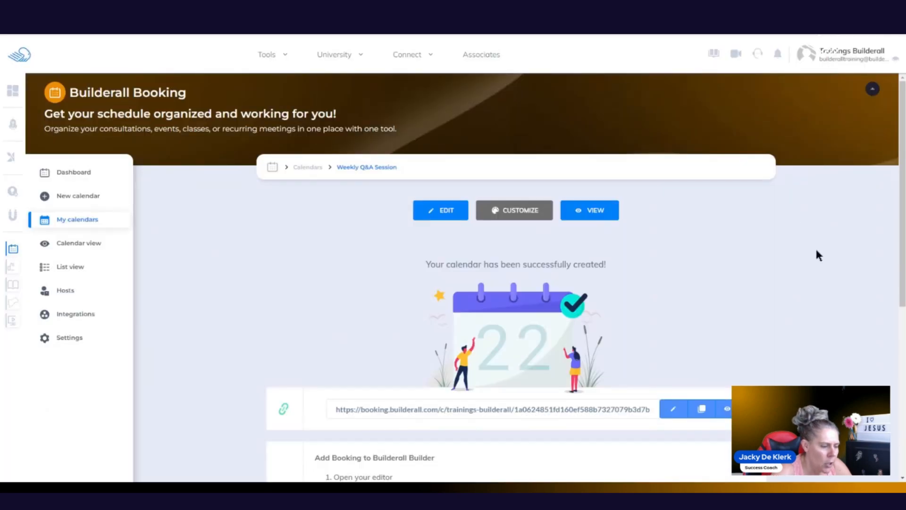
# Step: Replace the generated booking link ending with 'questionsandanswers' and save it
pyautogui.scroll(-3, 817, 257)
pyautogui.click(648, 267)
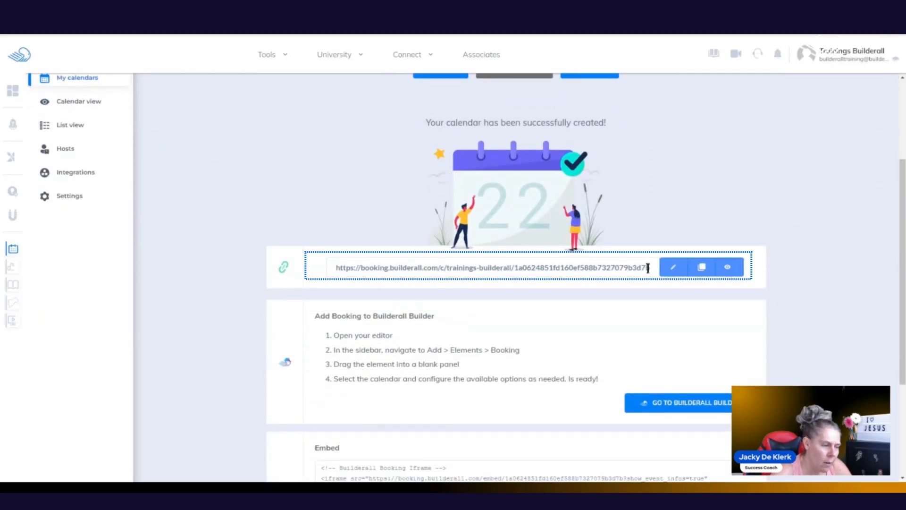
pyautogui.click(673, 267)
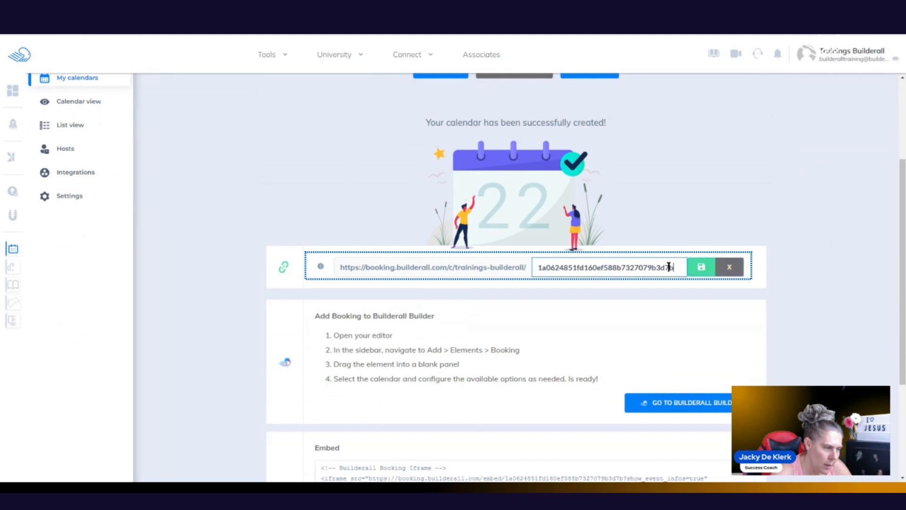
pyautogui.doubleClick(654, 267)
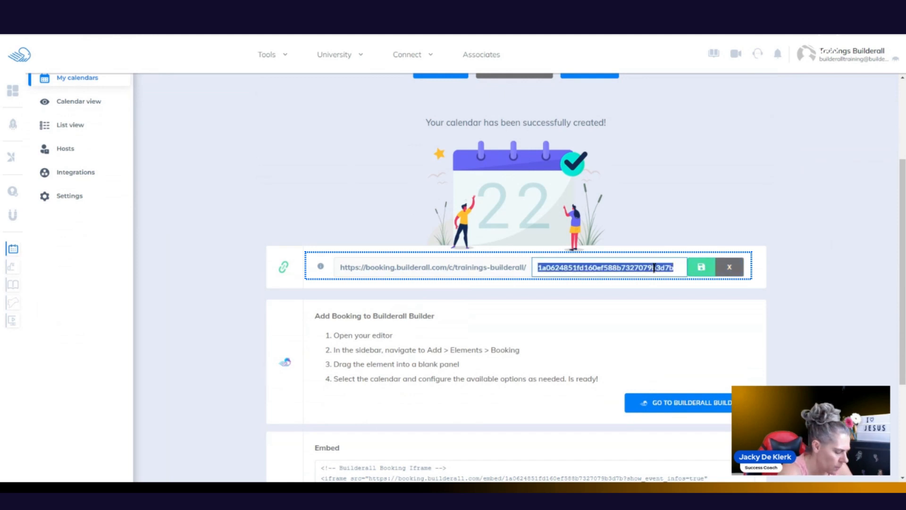
pyautogui.write('ecommerc')
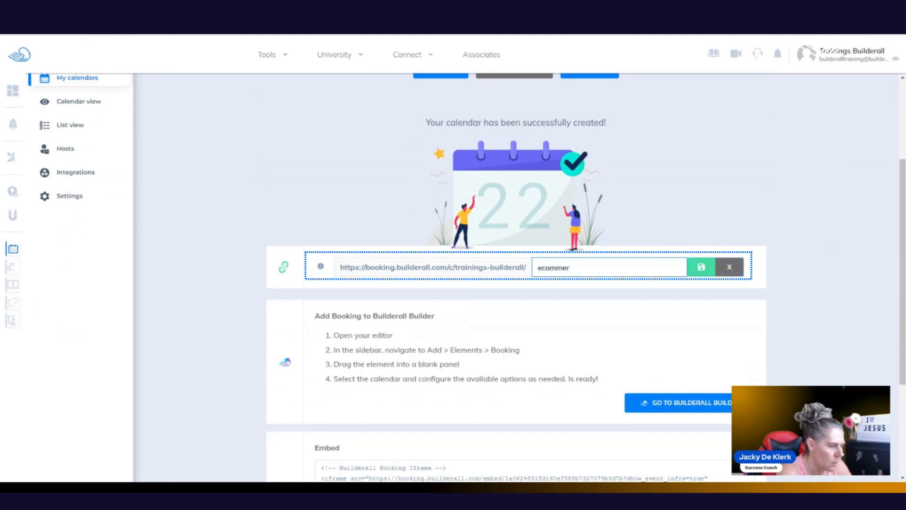
pyautogui.press('BackSpace')
pyautogui.press('BackSpace')
pyautogui.press('BackSpace')
pyautogui.press('BackSpace')
pyautogui.press('BackSpace')
pyautogui.press('BackSpace')
pyautogui.press('BackSpace')
pyautogui.write('questionsnd')
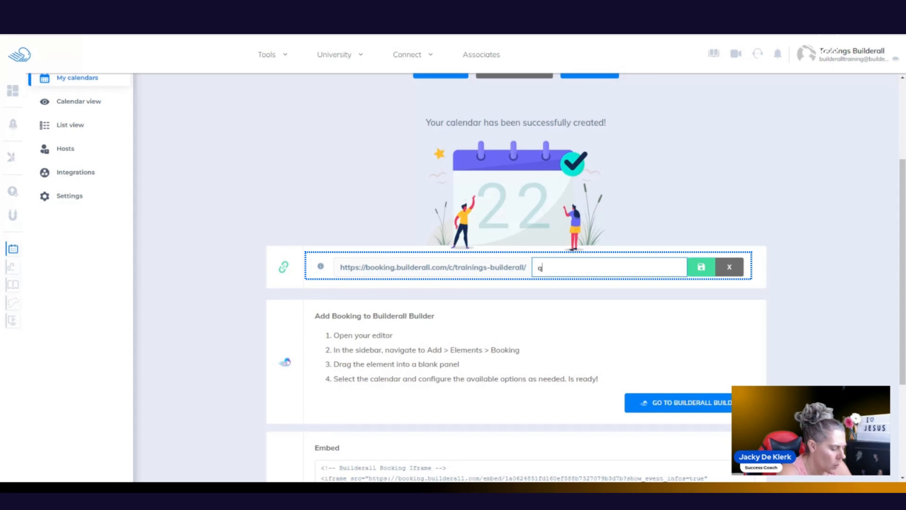
pyautogui.press('BackSpace')
pyautogui.press('BackSpace')
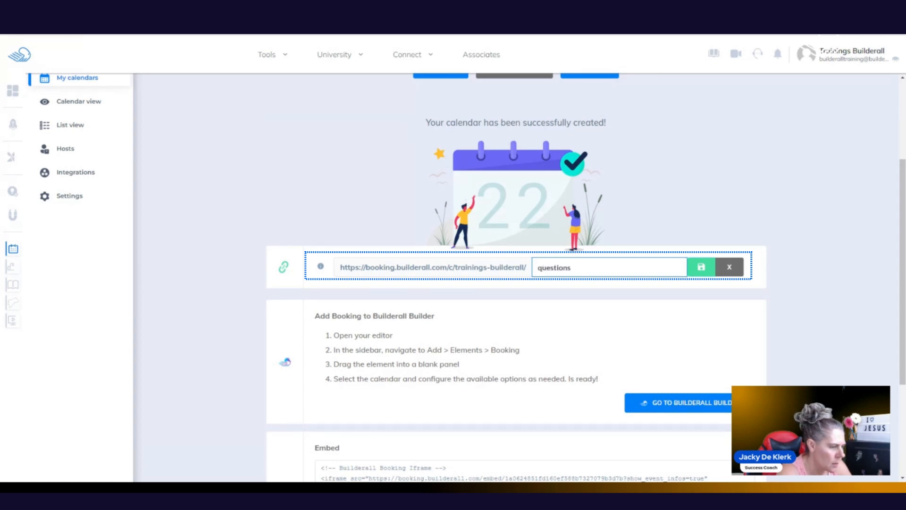
pyautogui.write('andanswerd')
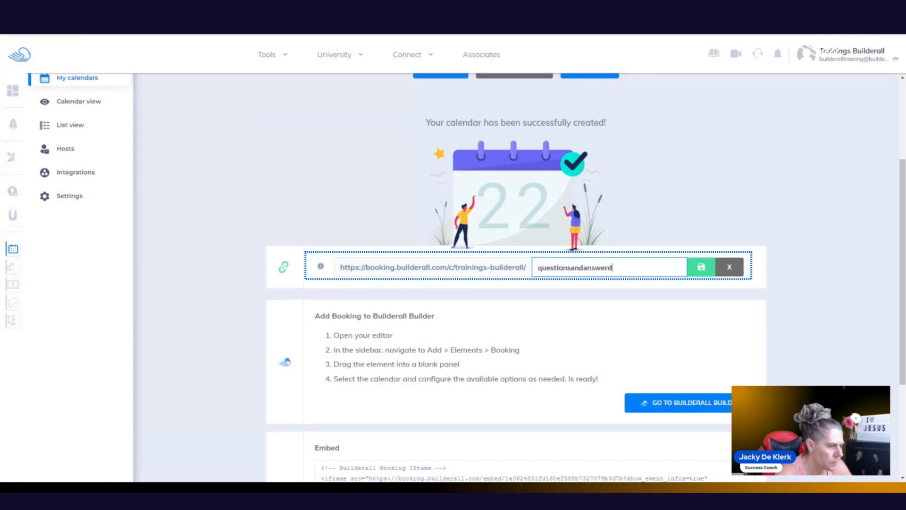
pyautogui.press('BackSpace')
pyautogui.write('s')
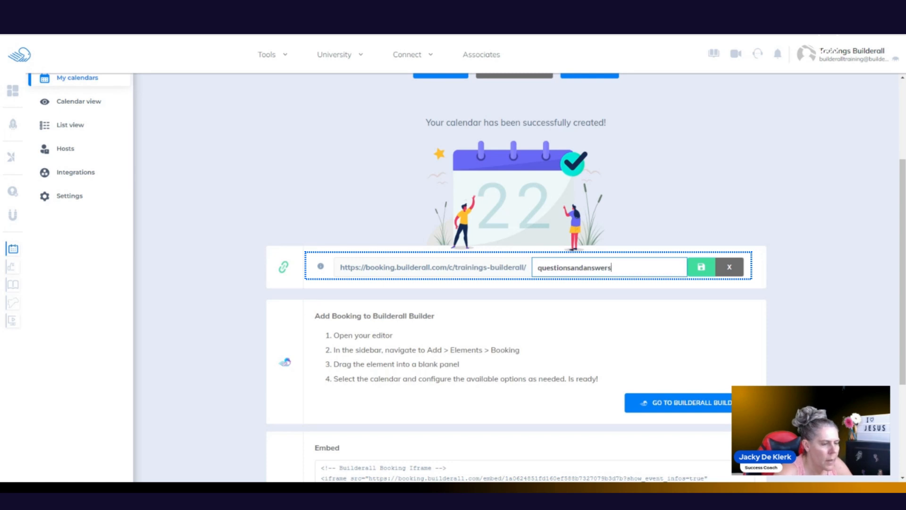
pyautogui.click(701, 268)
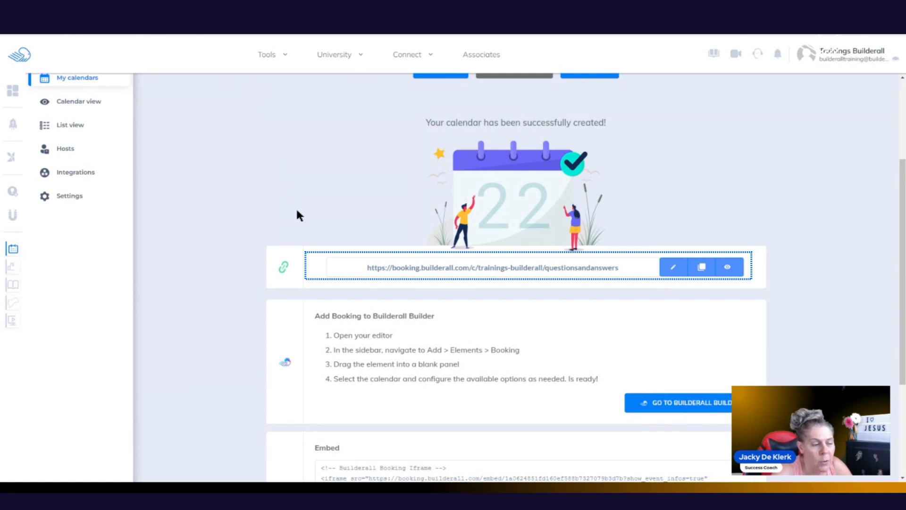
# Step: Copy the questionsandanswers booking link and select the iframe embed code
pyautogui.click(701, 267)
pyautogui.scroll(-4, 904, 236)
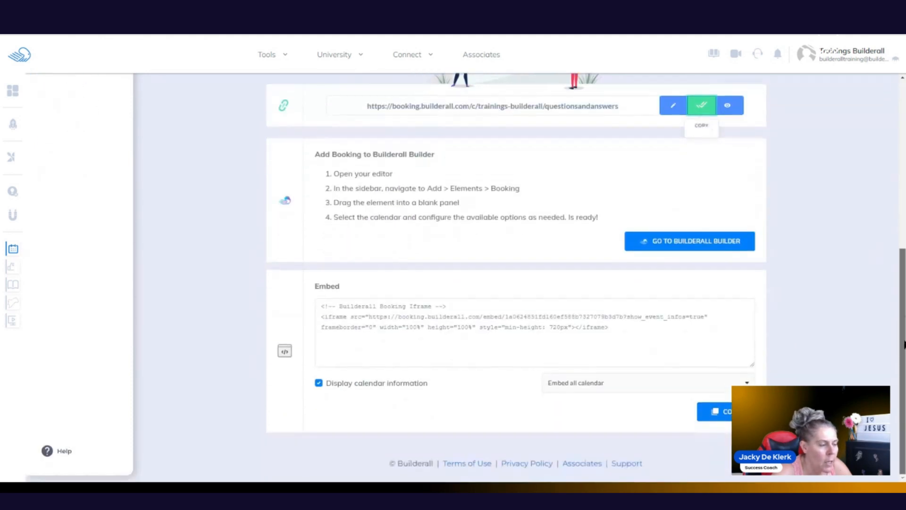
pyautogui.moveTo(608, 327); pyautogui.dragTo(302, 315)
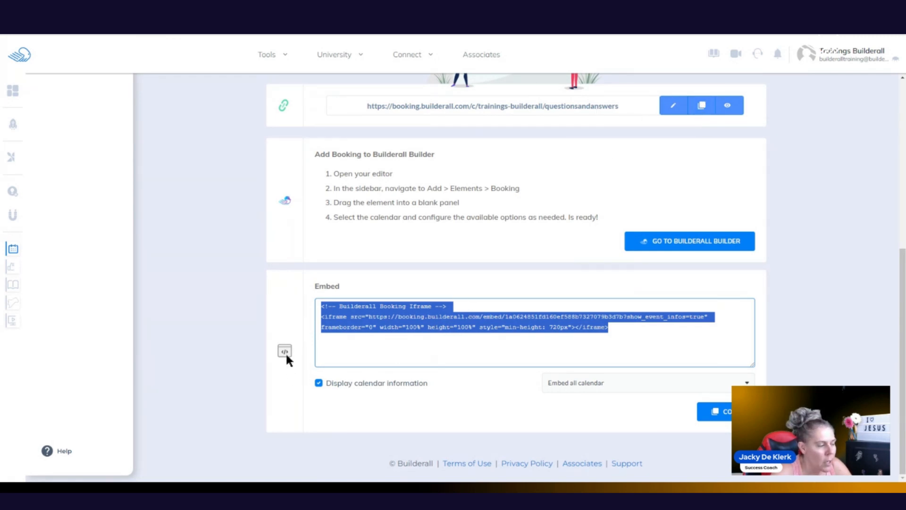
# Step: Preview the published booking calendar, then return to the Dashboard
pyautogui.scroll(1, 832, 331)
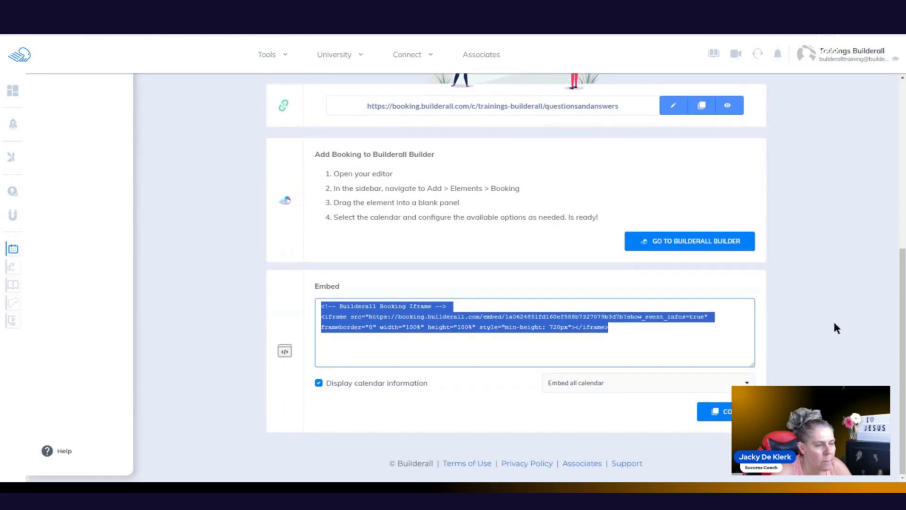
pyautogui.scroll(6, 832, 319)
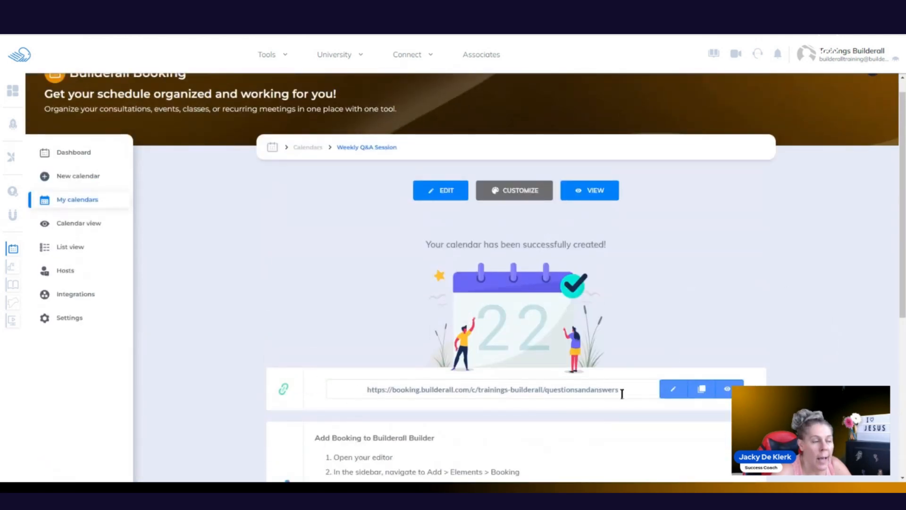
pyautogui.click(589, 191)
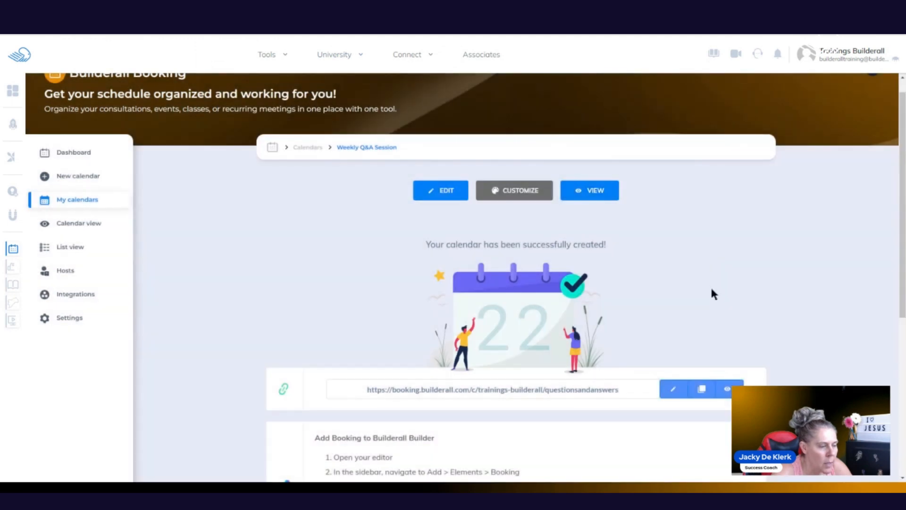
pyautogui.click(74, 153)
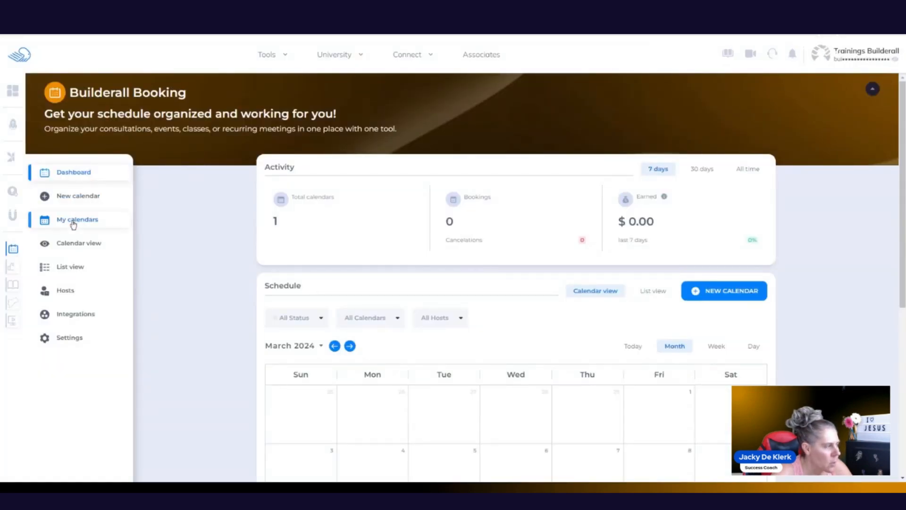
# Step: Go to My calendars and view the Weekly Q&A Session row's Embed/Duplicate options without choosing one
pyautogui.click(73, 224)
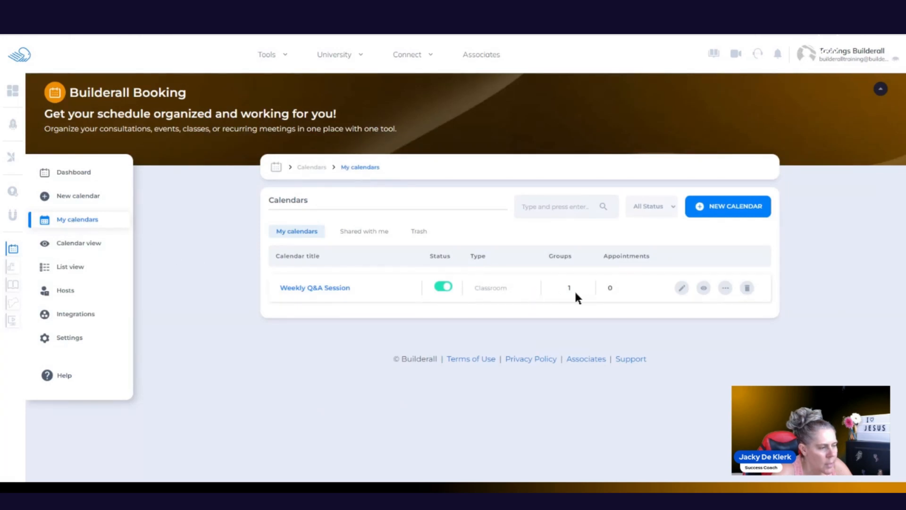
pyautogui.click(448, 286)
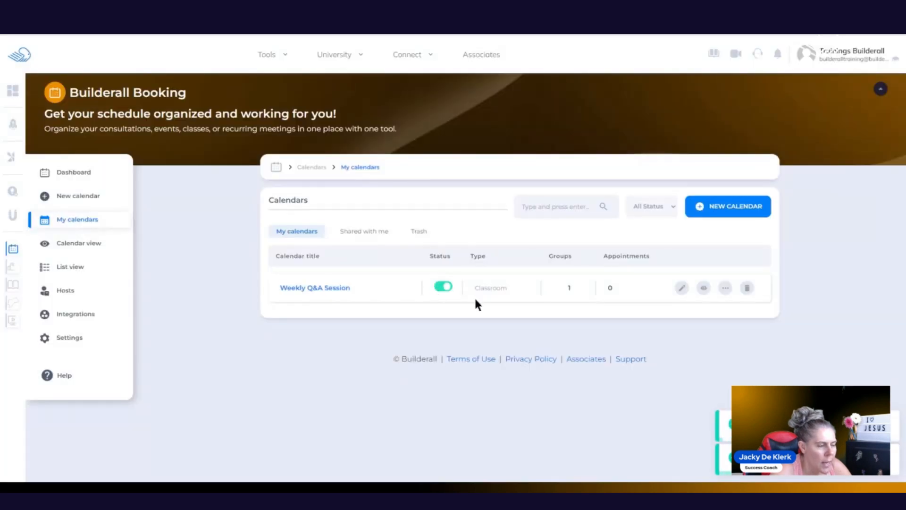
pyautogui.click(727, 289)
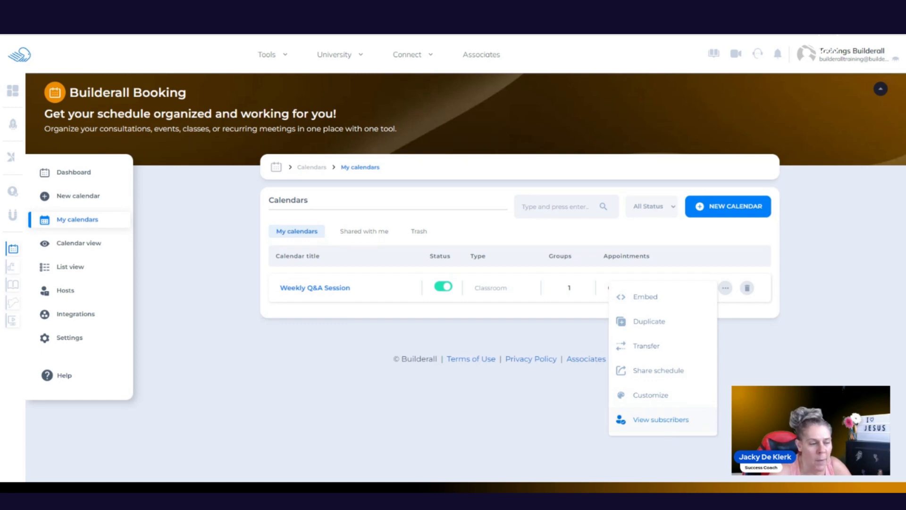
pyautogui.click(802, 353)
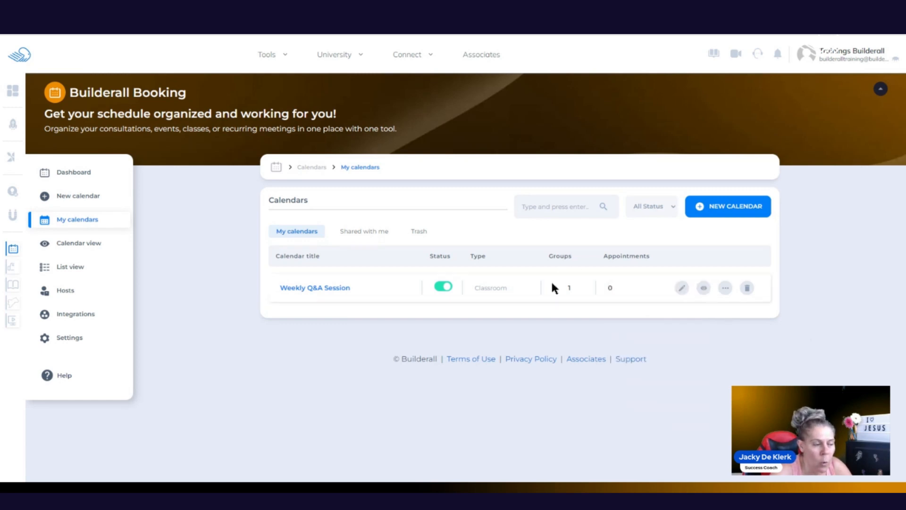
# Step: Open the Weekly Q&A Session calendar for editing and review its basic settings unchanged
pyautogui.click(682, 288)
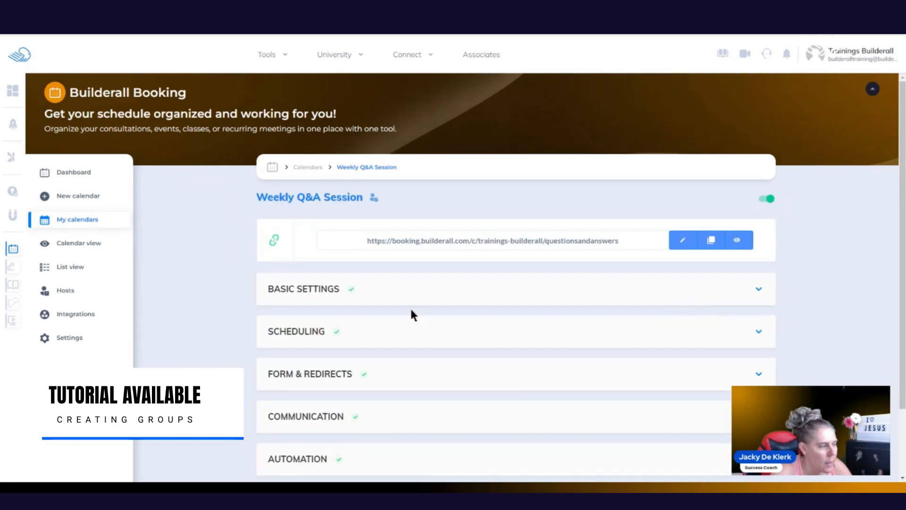
pyautogui.click(321, 294)
pyautogui.scroll(-3, 354, 326)
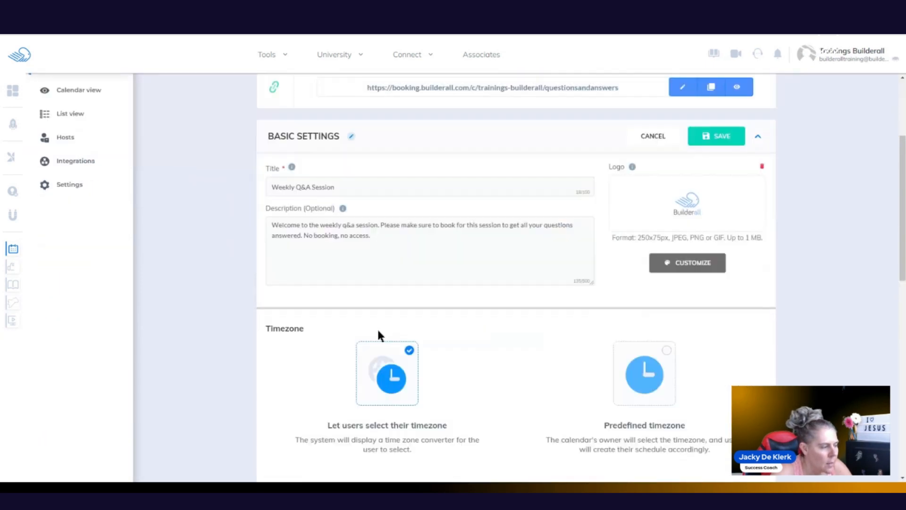
pyautogui.scroll(-3, 373, 288)
pyautogui.scroll(3, 674, 153)
pyautogui.scroll(-1, 648, 126)
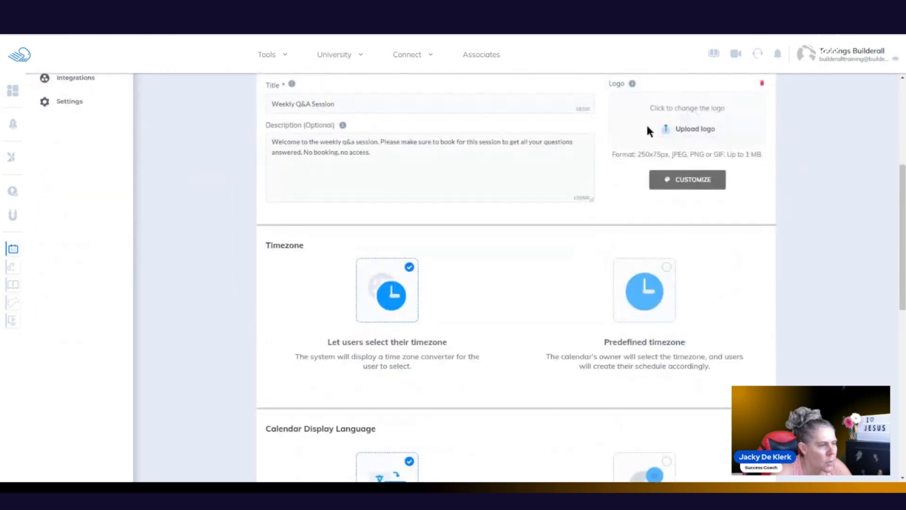
pyautogui.scroll(5, 647, 126)
pyautogui.click(653, 289)
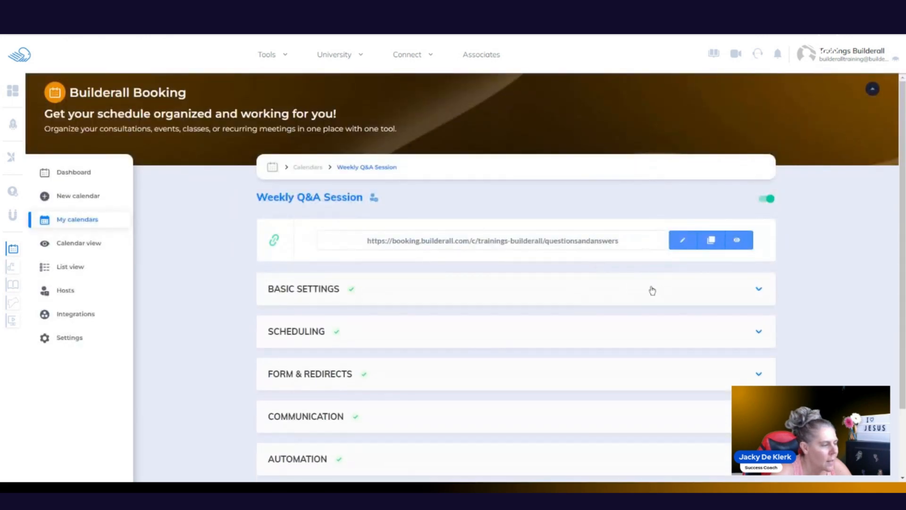
# Step: Duplicate the Beginners group into Group 2 'Beginners (Copy)' and save the scheduling
pyautogui.click(331, 335)
pyautogui.scroll(-3, 333, 220)
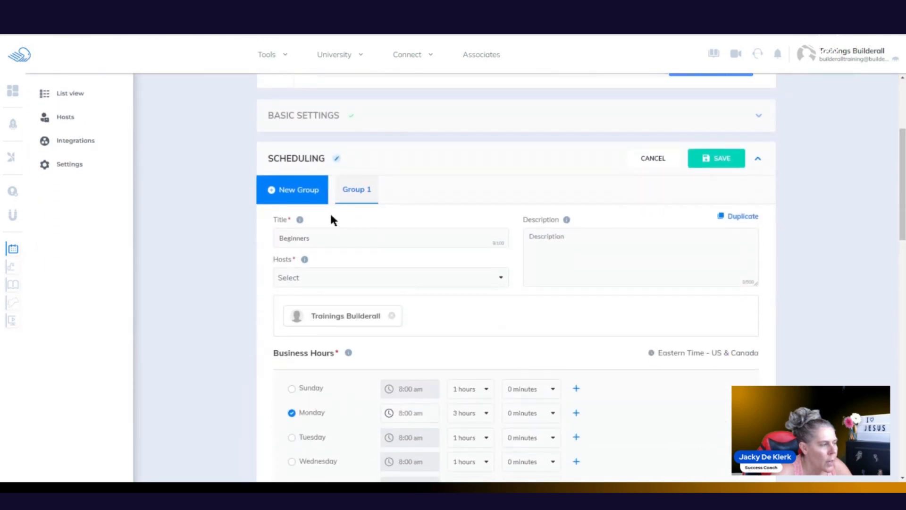
pyautogui.click(740, 216)
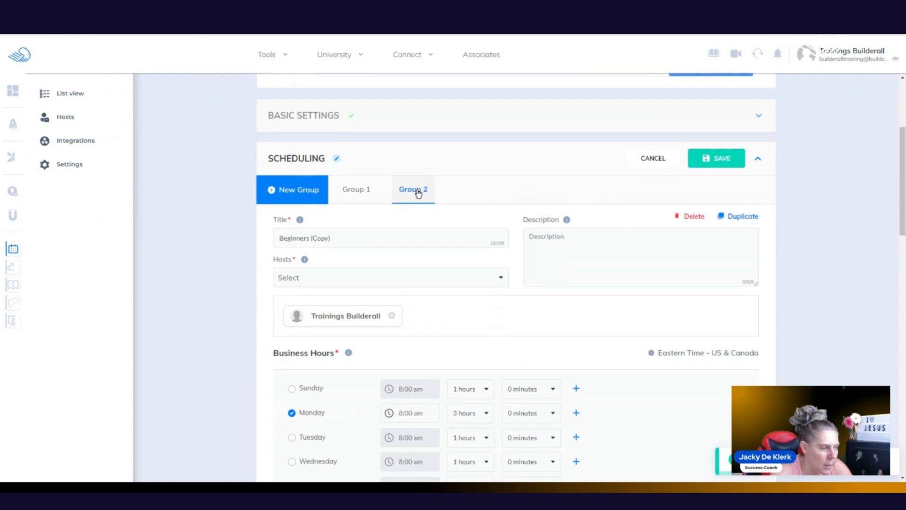
pyautogui.moveTo(346, 239); pyautogui.dragTo(259, 243)
pyautogui.click(229, 245)
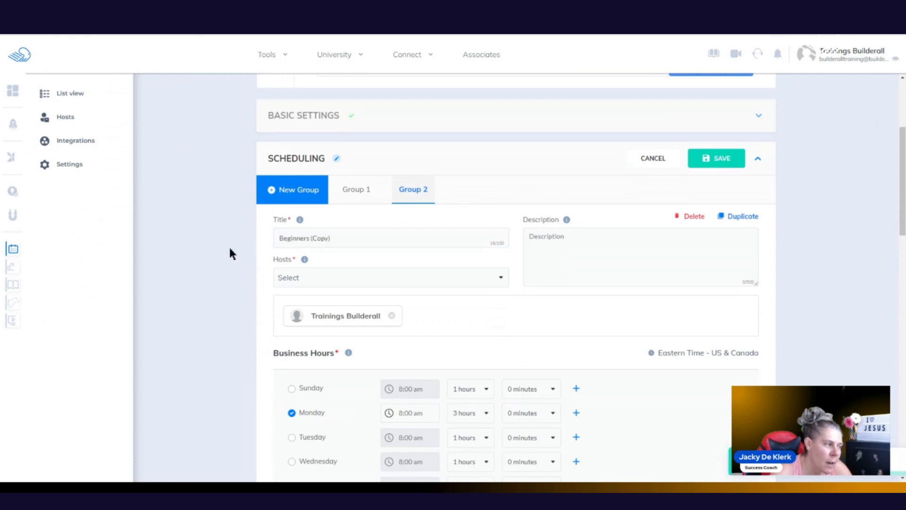
pyautogui.click(716, 158)
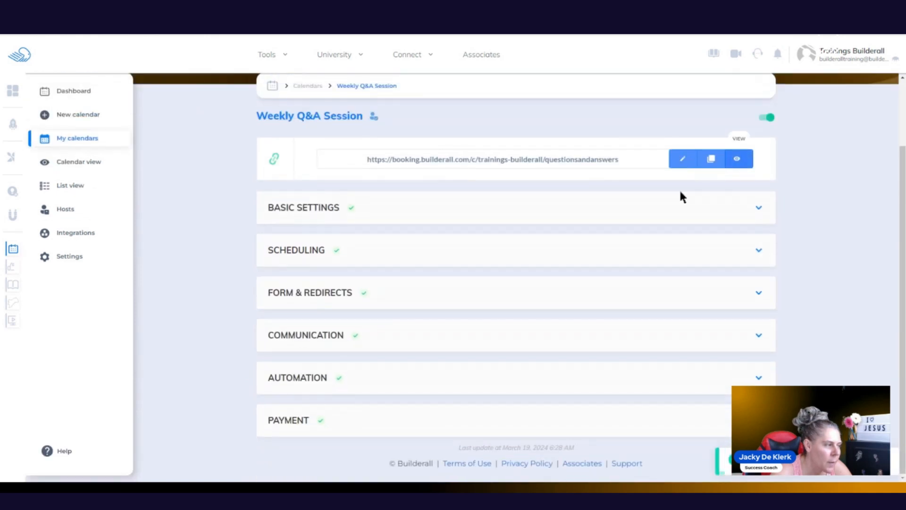
# Step: Check the Group 1 and Group 2 tabs under Form & Redirects, then return to My calendars
pyautogui.click(304, 294)
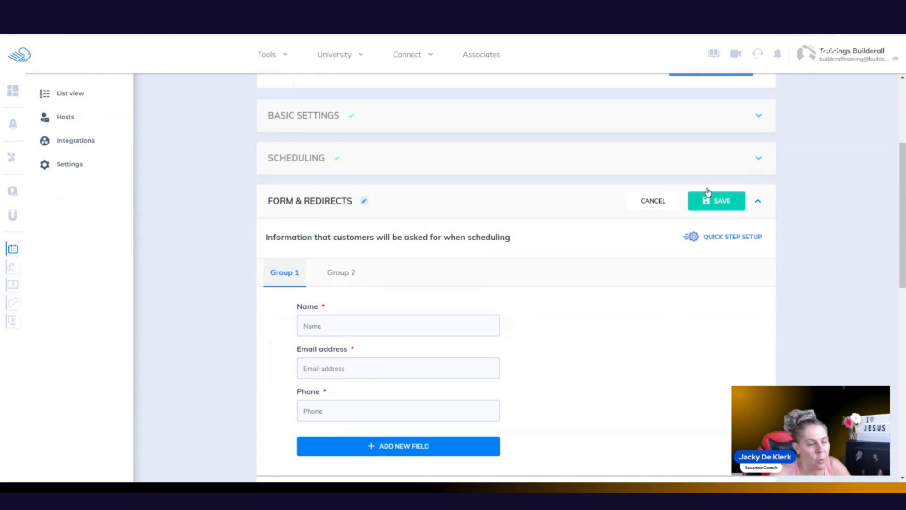
pyautogui.scroll(3, 797, 221)
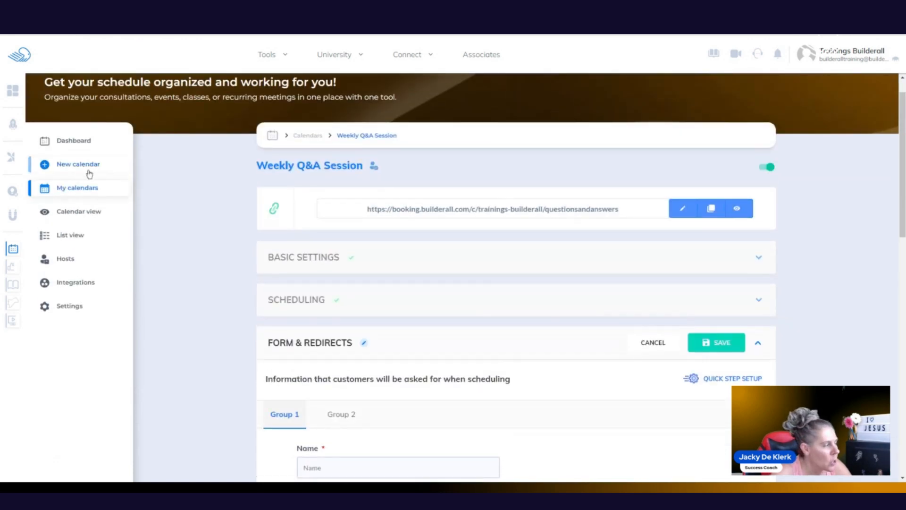
pyautogui.click(81, 194)
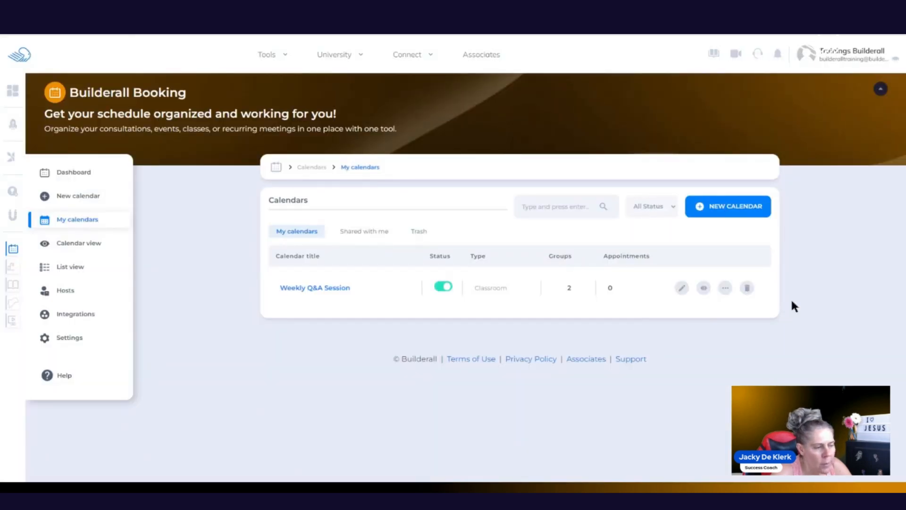